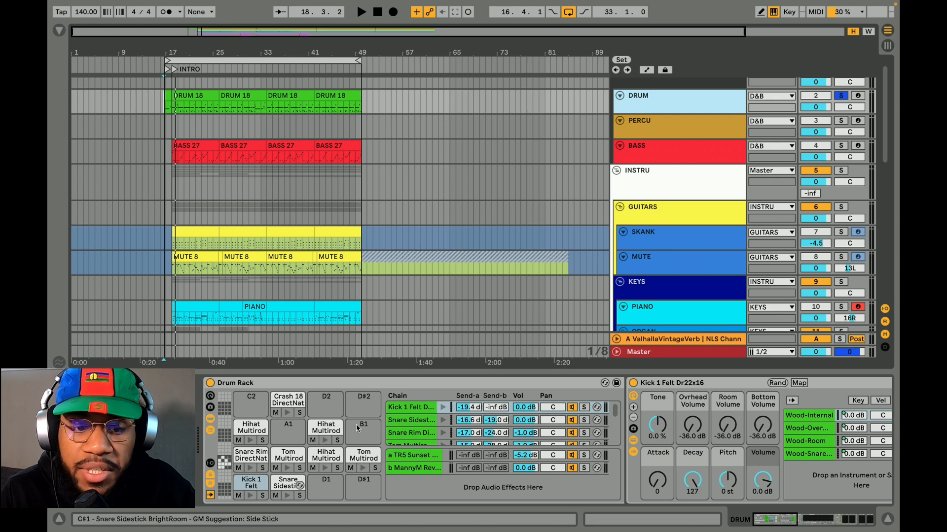
# Open the SSLChannel plug-in on the Kick 1 Felt chain of the DRUM rack and move its window up over the arrangement
pyautogui.click(243, 384)
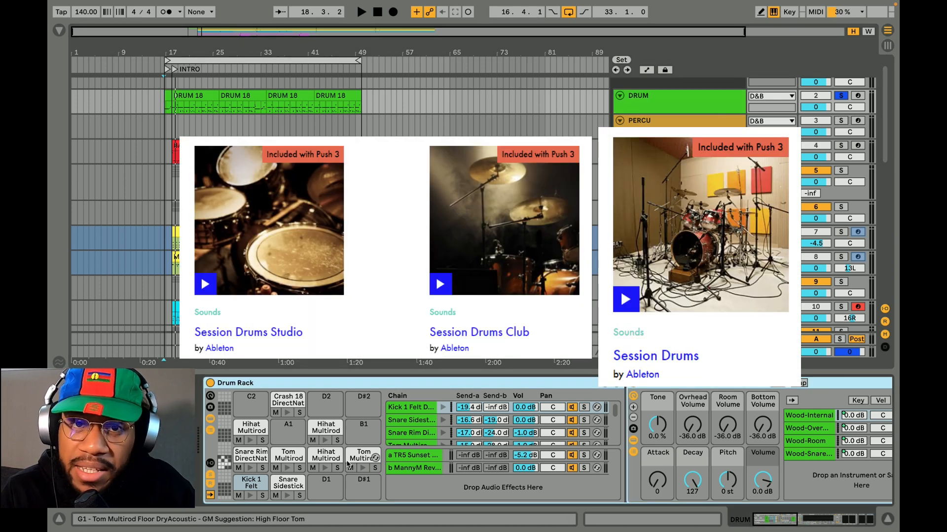
pyautogui.hscroll(15, 533, 463)
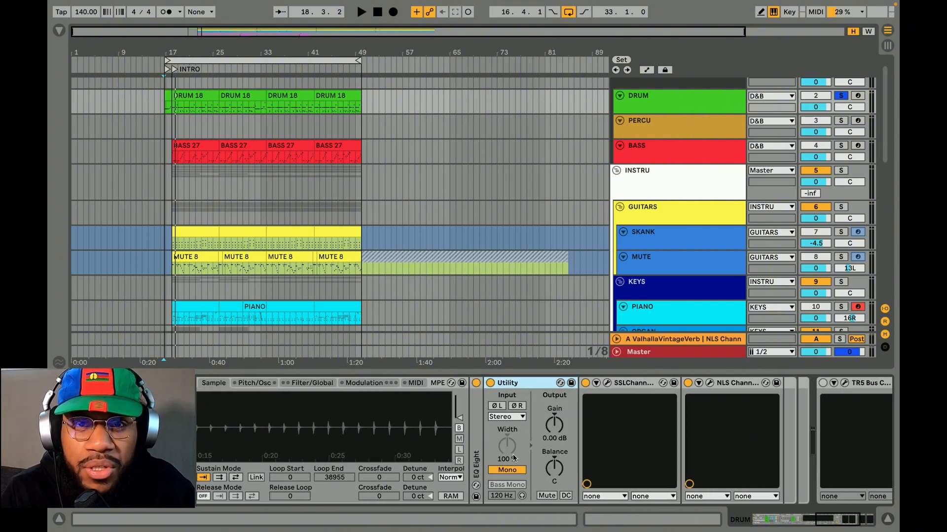
pyautogui.hscroll(2, 599, 404)
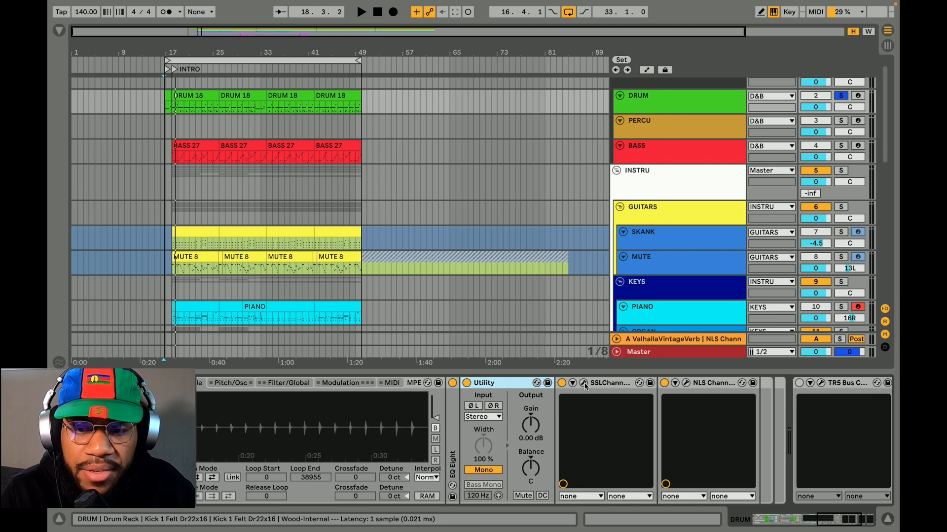
pyautogui.click(584, 385)
pyautogui.moveTo(239, 179); pyautogui.dragTo(488, 65)
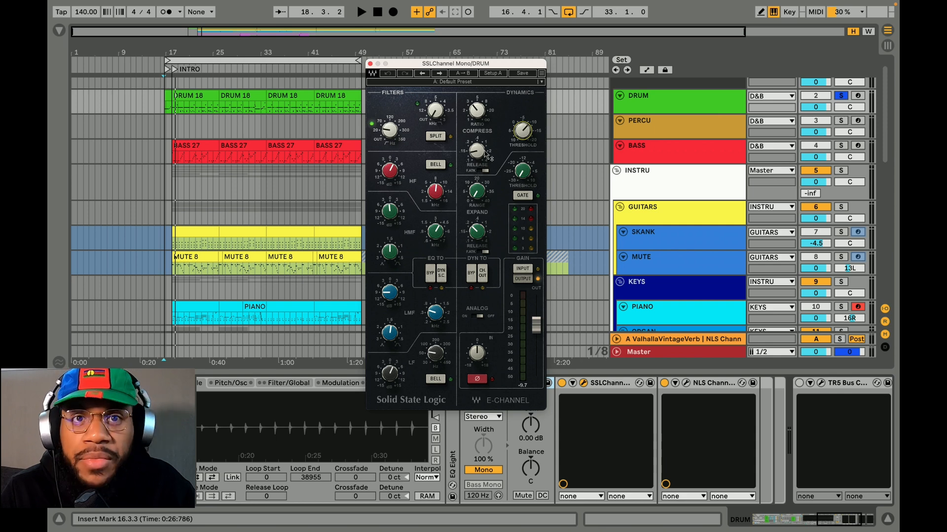
# Open the kick chain's NLS Channel plug-in and arrange its window side by side with SSLChannel
pyautogui.click(685, 383)
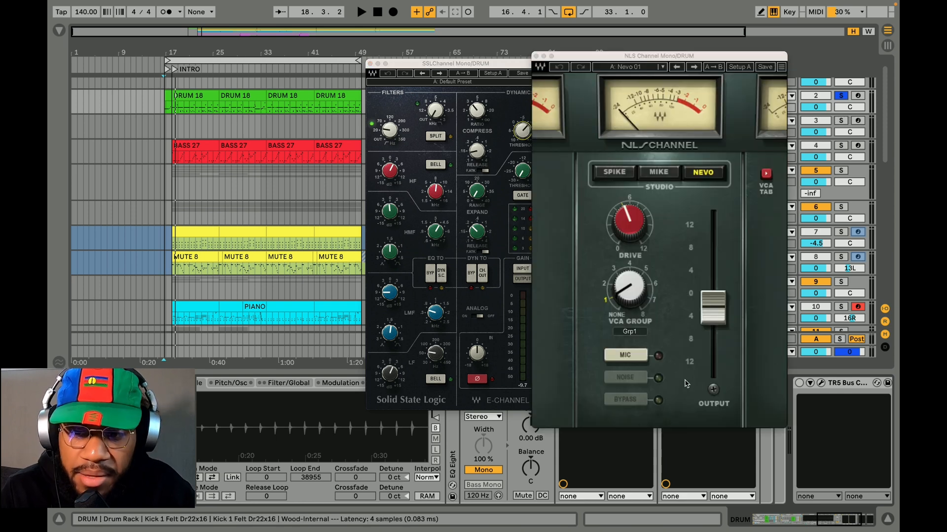
pyautogui.moveTo(469, 63); pyautogui.dragTo(364, 61)
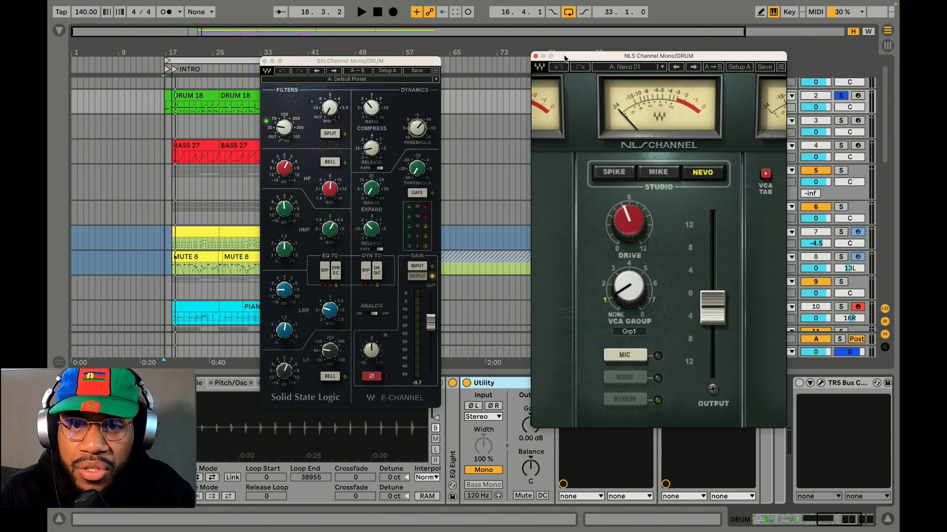
pyautogui.moveTo(579, 58); pyautogui.dragTo(492, 52)
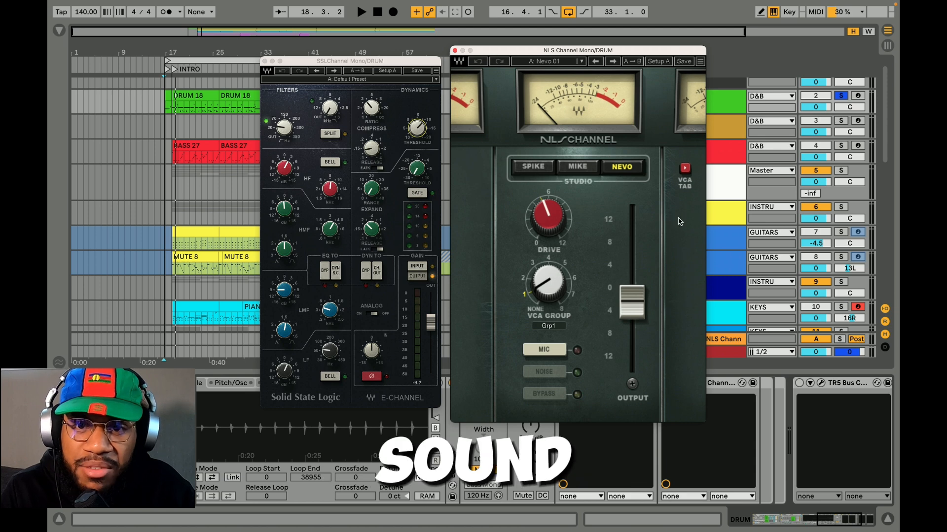
pyautogui.click(708, 268)
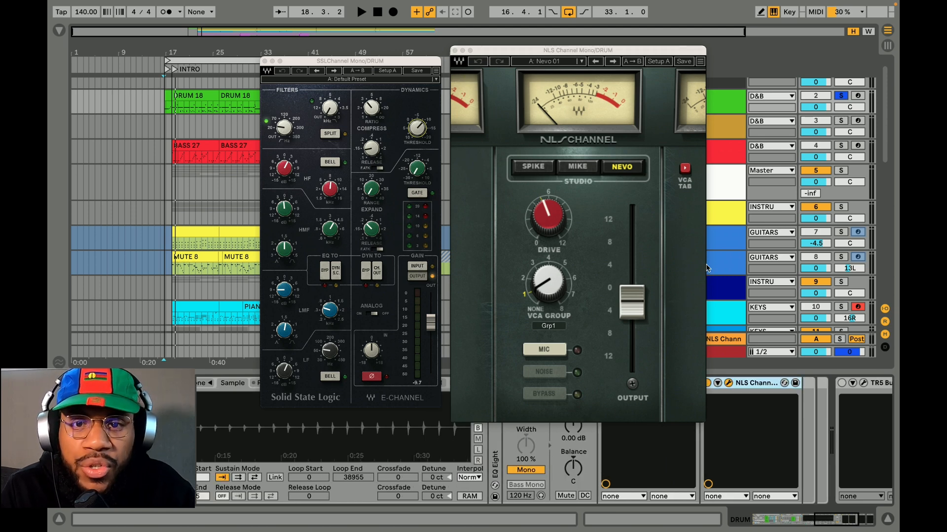
# Play the first DRUM 18 clip to audition the kick, stop playback and close both kick plug-in windows
pyautogui.click(196, 97)
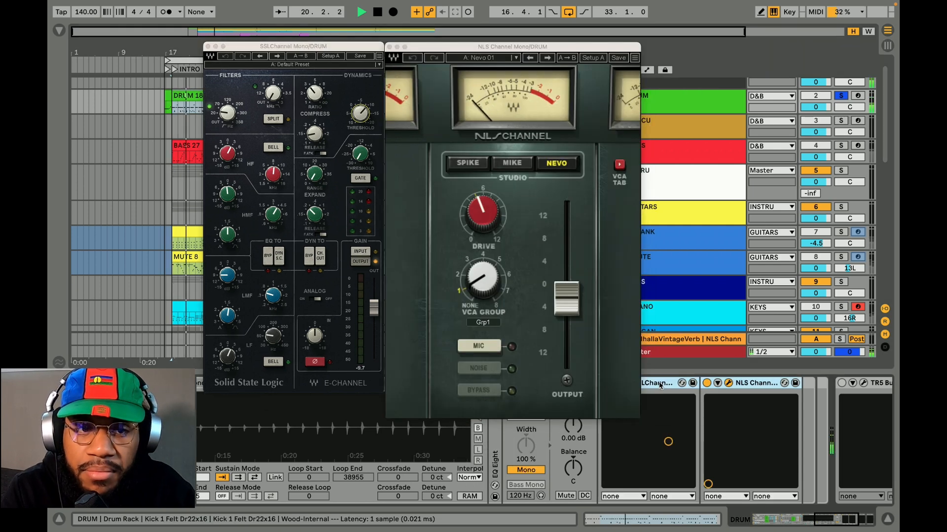
pyautogui.press('space')
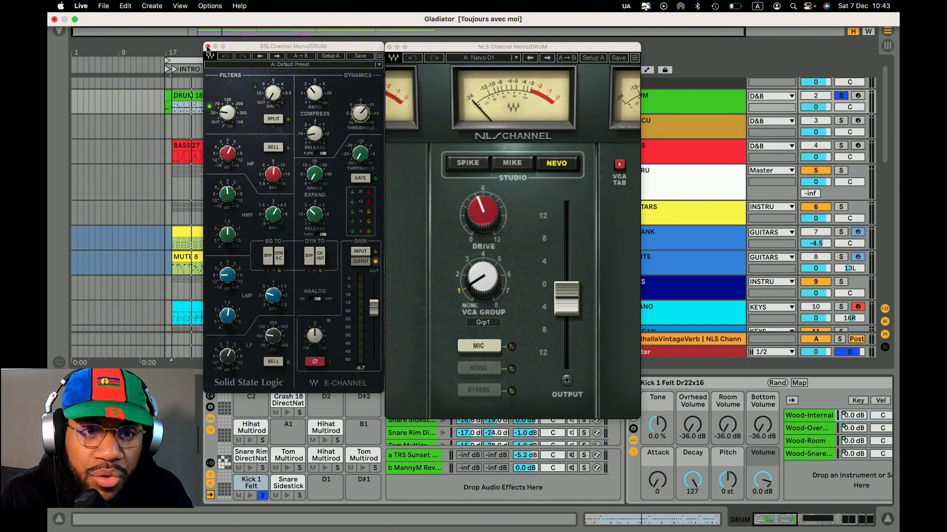
pyautogui.click(207, 47)
pyautogui.click(389, 47)
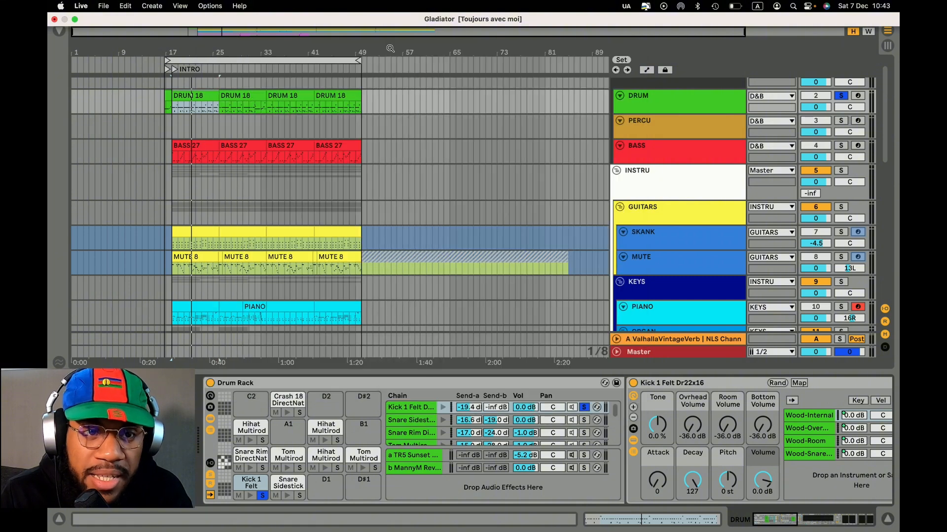
# Examine the Snare Rim DirectNatural chain's effects and open its NLS Channel plug-in
pyautogui.click(249, 458)
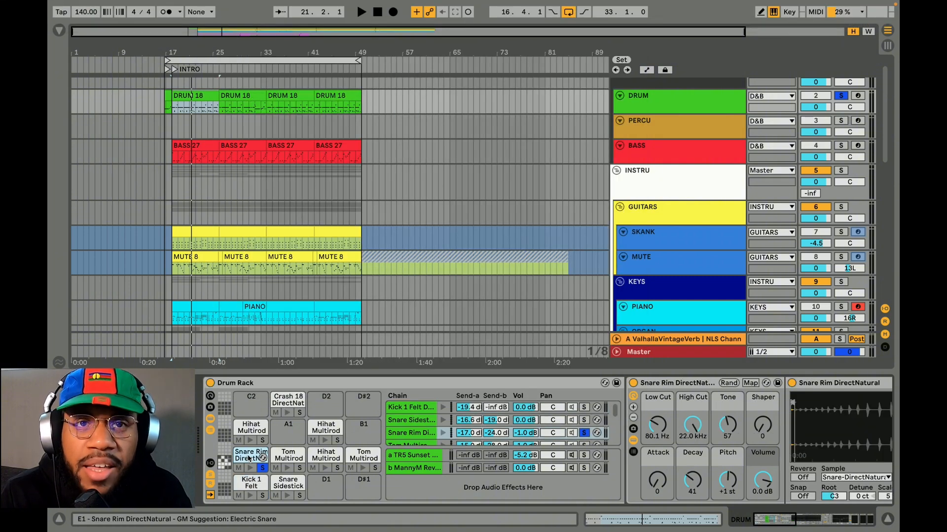
pyautogui.click(285, 487)
pyautogui.hscroll(15, 284, 487)
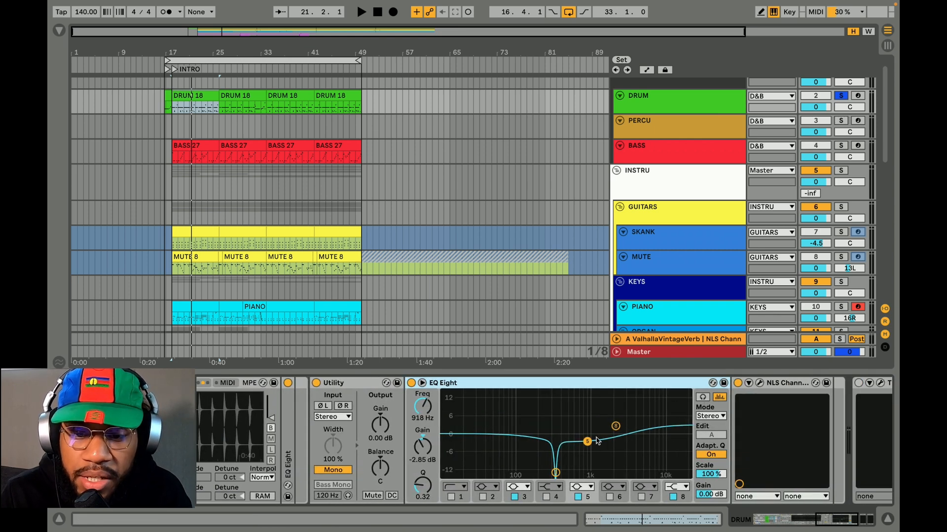
pyautogui.hscroll(5, 622, 437)
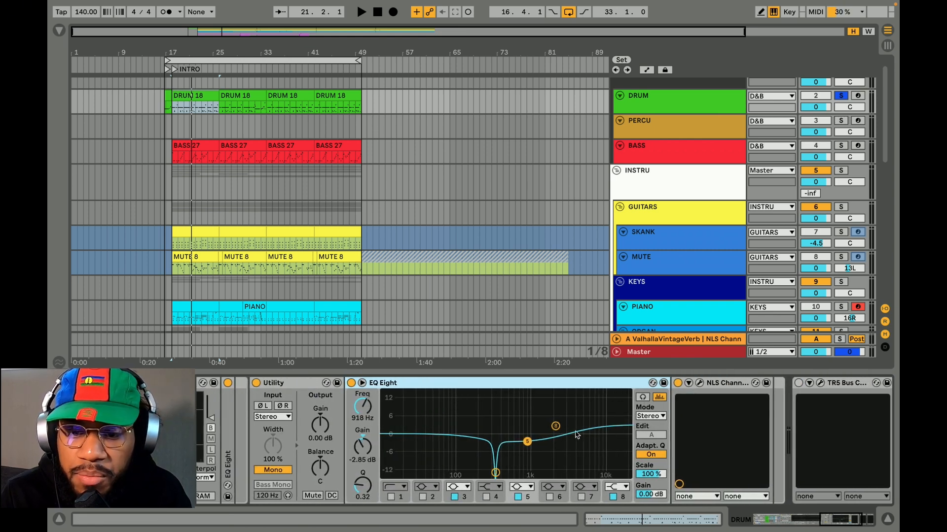
pyautogui.click(699, 383)
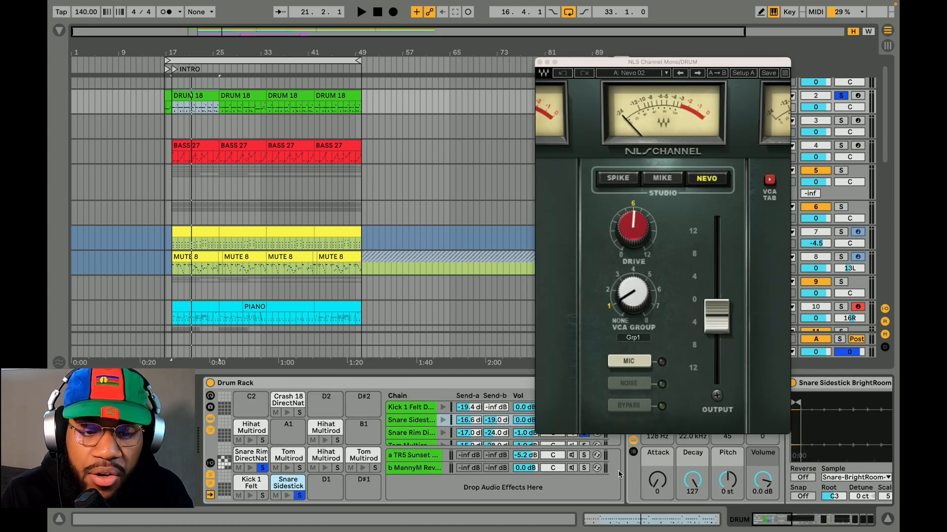
# Inspect StandardGATE on the Snare Sidestick chain, close it and bring up that chain's NLS Channel plug-in
pyautogui.hscroll(15, 620, 474)
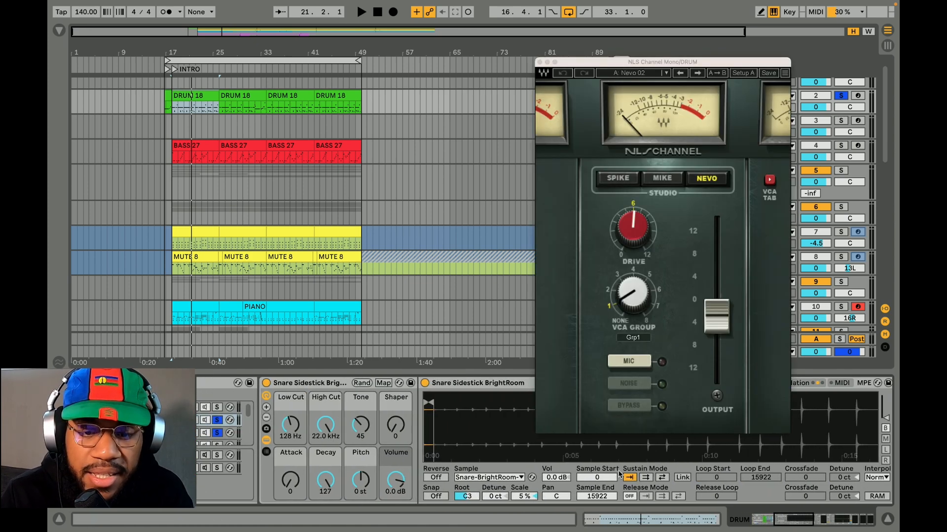
pyautogui.hscroll(5, 619, 475)
pyautogui.click(311, 385)
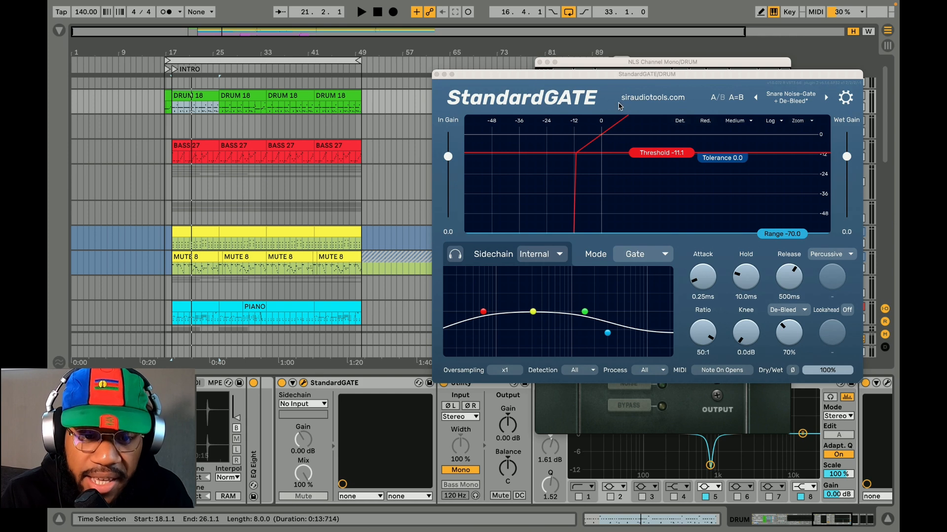
pyautogui.moveTo(595, 76); pyautogui.dragTo(316, 75)
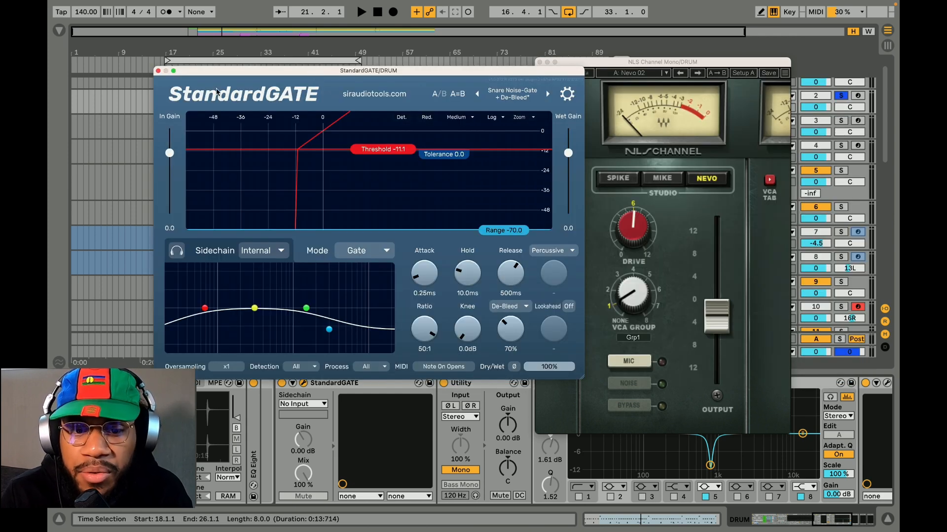
pyautogui.click(158, 71)
pyautogui.hscroll(5, 344, 438)
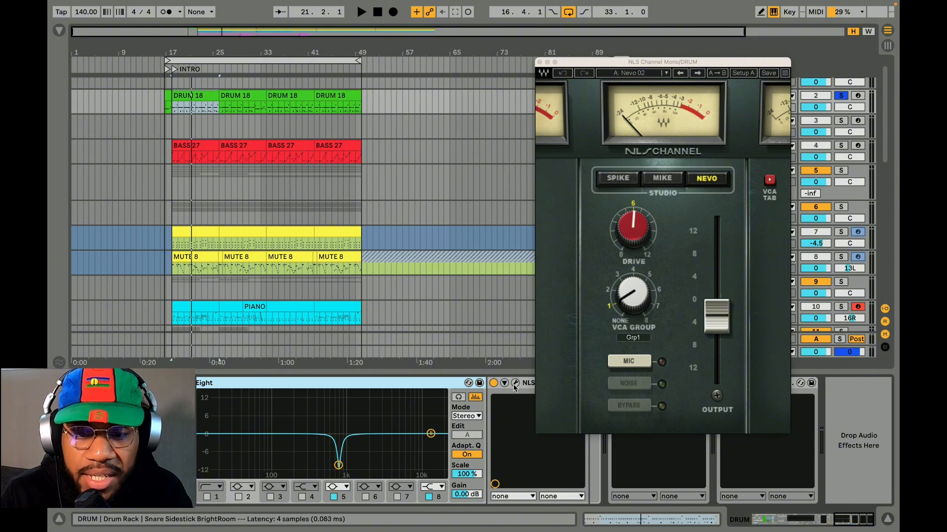
pyautogui.click(662, 178)
# Play the arrangement from the short drum fill clip before INTRO to audition the snare sounds
pyautogui.hscroll(-10, 191, 498)
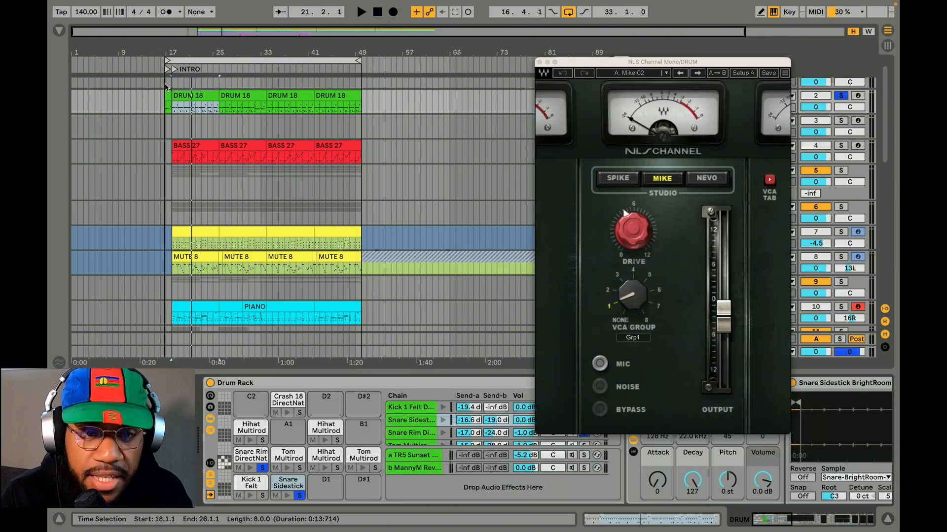
pyautogui.click(168, 93)
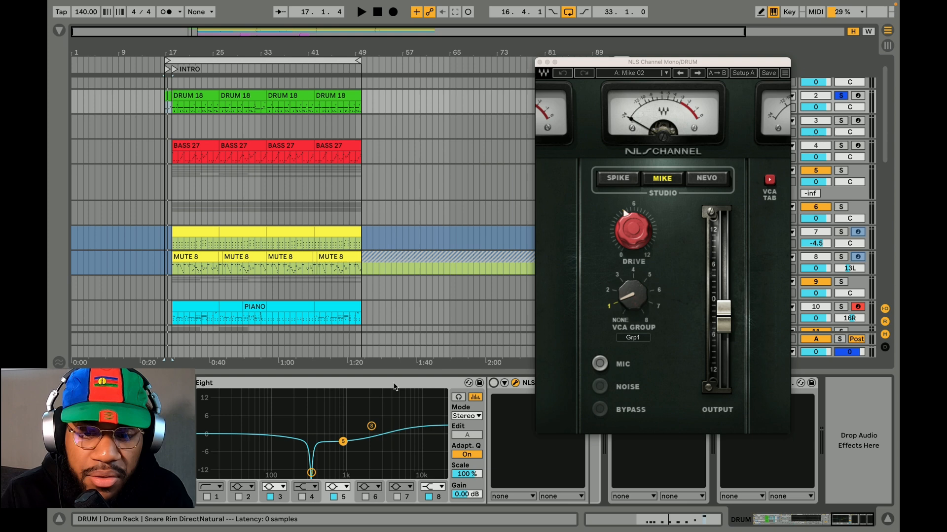
pyautogui.press('space')
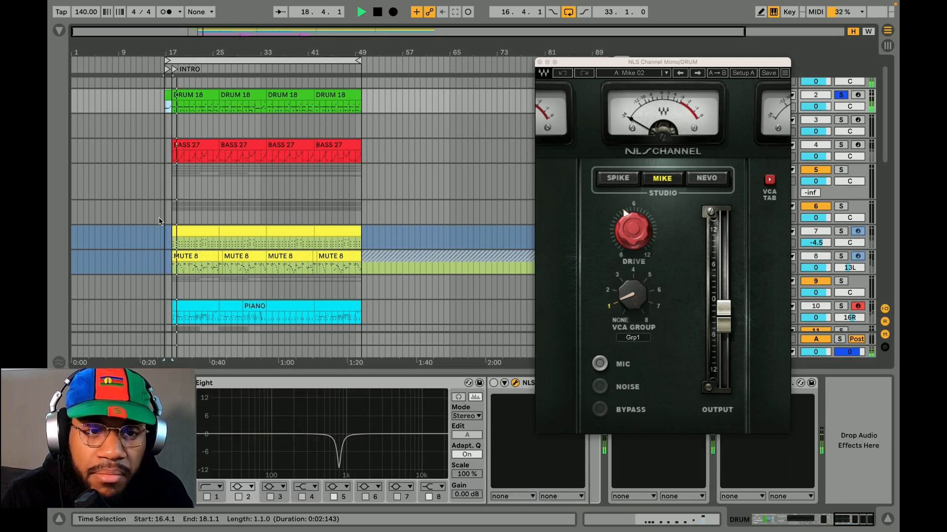
pyautogui.scroll(-1, 159, 222)
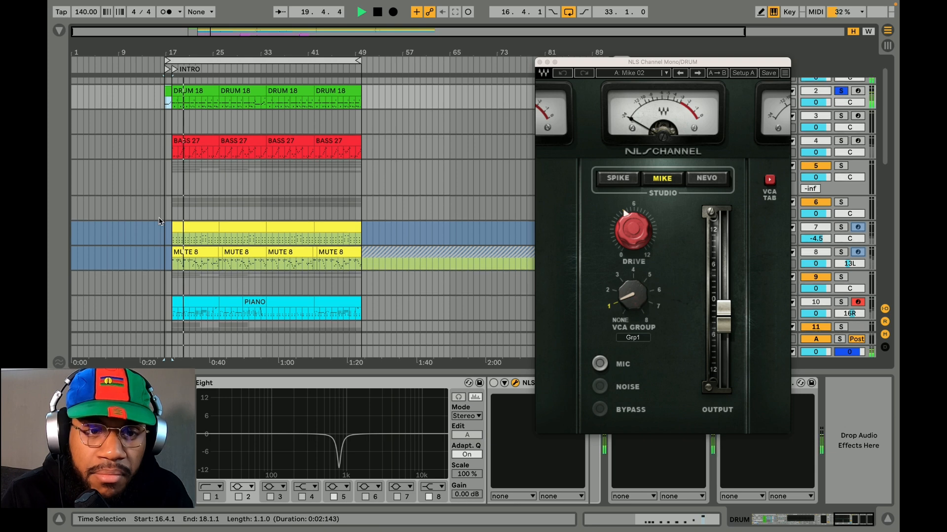
pyautogui.press('space')
pyautogui.press('space')
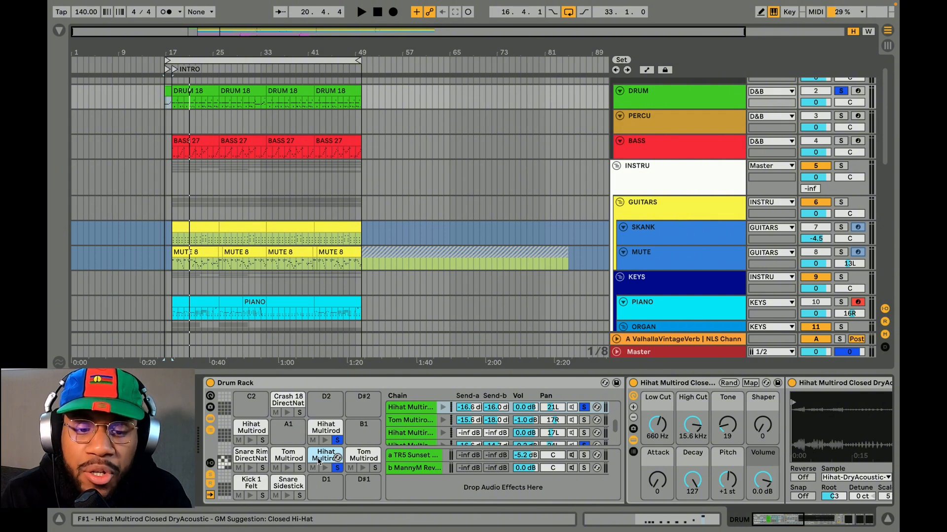
# Inspect NLS Channel on the open and closed Hihat Multirod chains, and play the first DRUM 18 clip to audition them
pyautogui.click(322, 432)
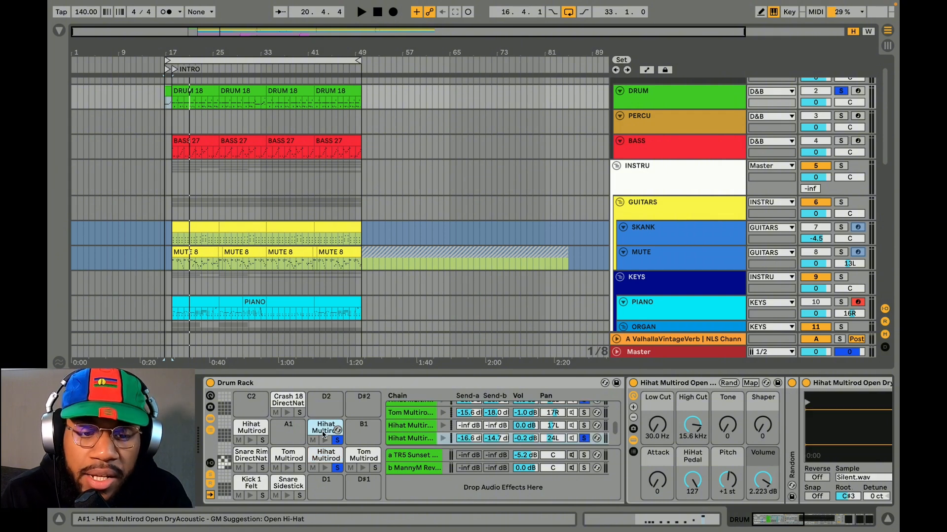
pyautogui.click(332, 456)
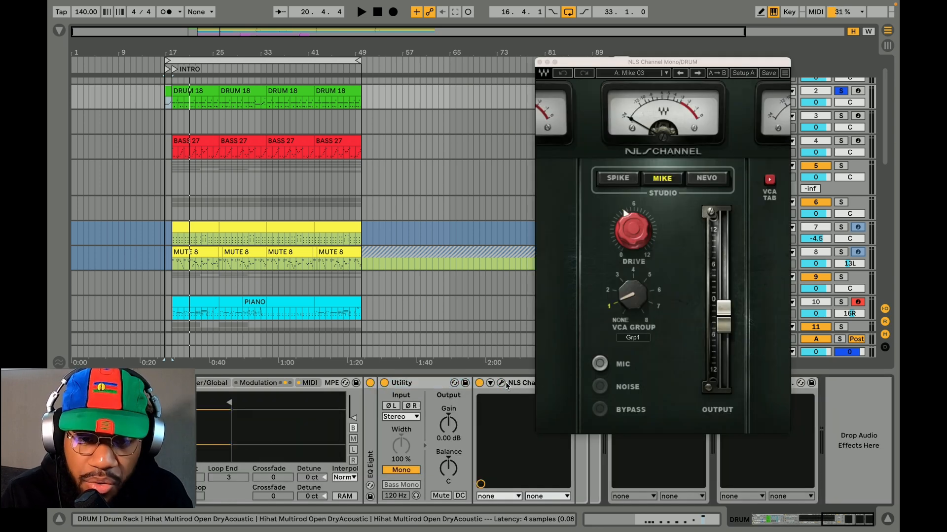
pyautogui.click(501, 383)
pyautogui.click(539, 63)
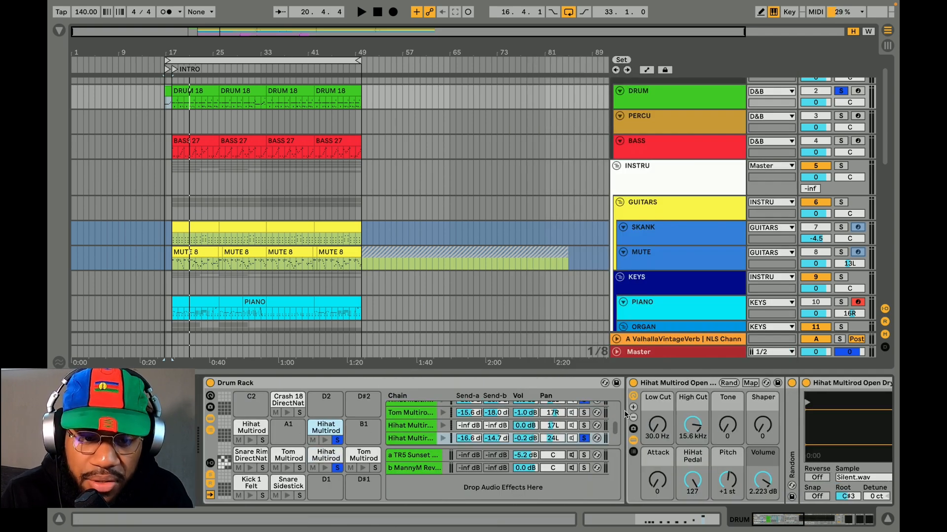
pyautogui.click(208, 95)
pyautogui.press('space')
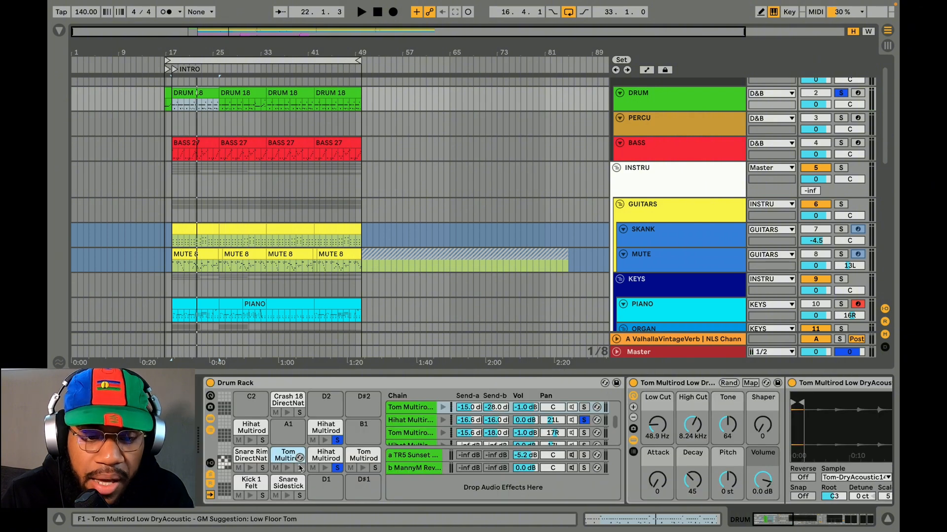
# Solo the low and floor Tom Multirod pads in the Drum Rack and show the devices in the tom chains
pyautogui.click(299, 468)
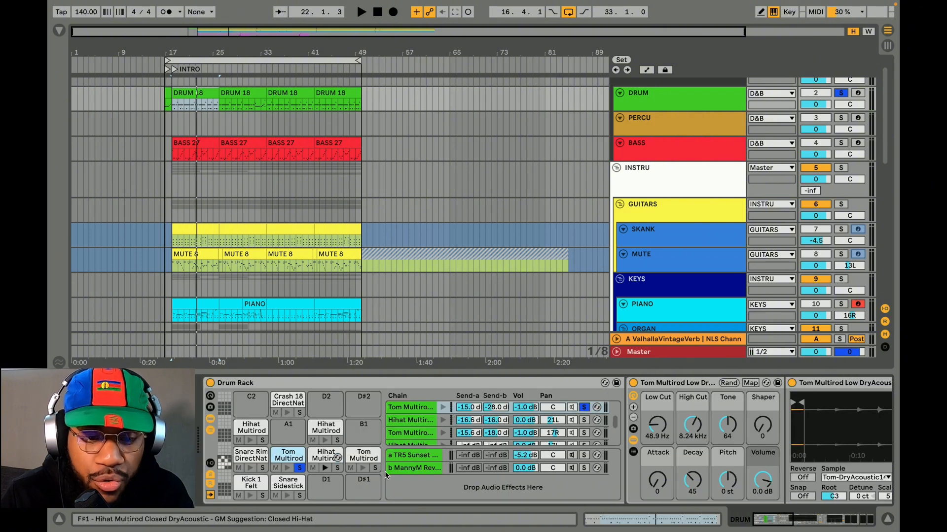
pyautogui.keyDown('ctrl'); pyautogui.click(374, 468); pyautogui.keyUp('ctrl')
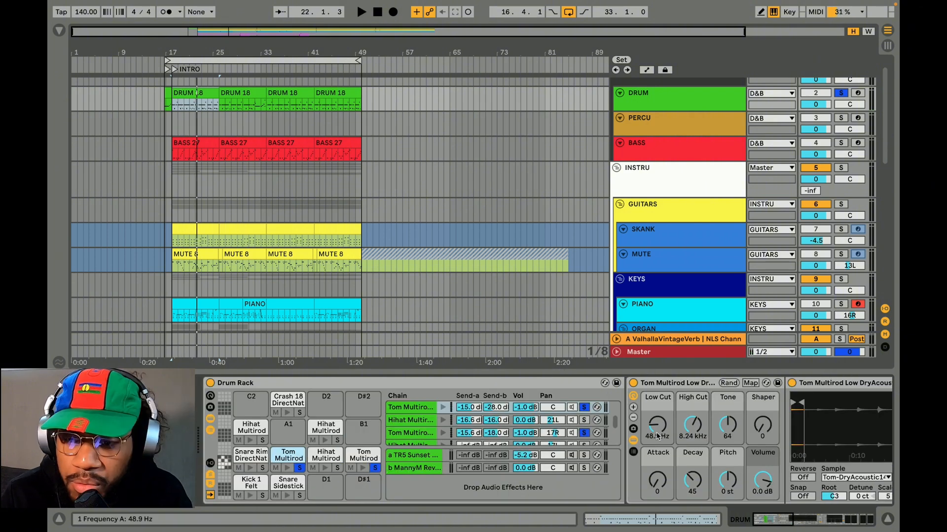
pyautogui.hscroll(3, 691, 486)
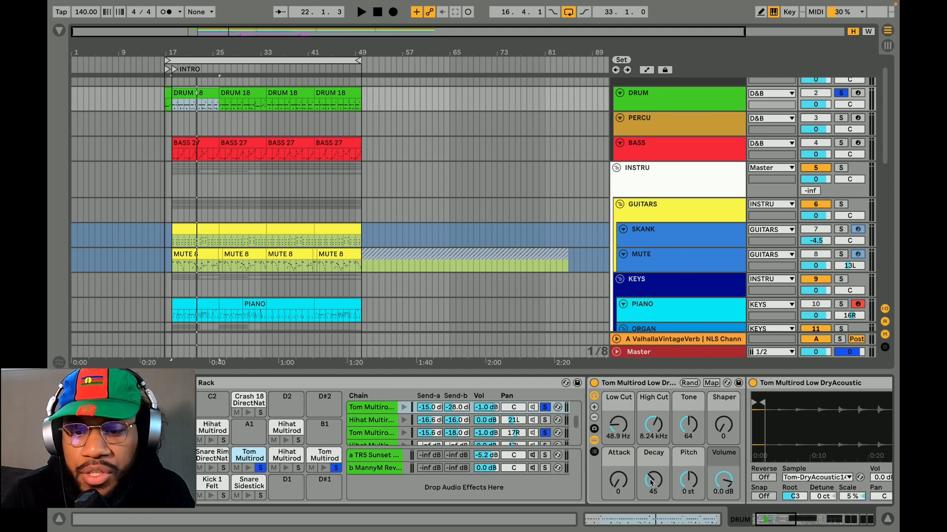
pyautogui.hscroll(10, 493, 444)
pyautogui.click(620, 384)
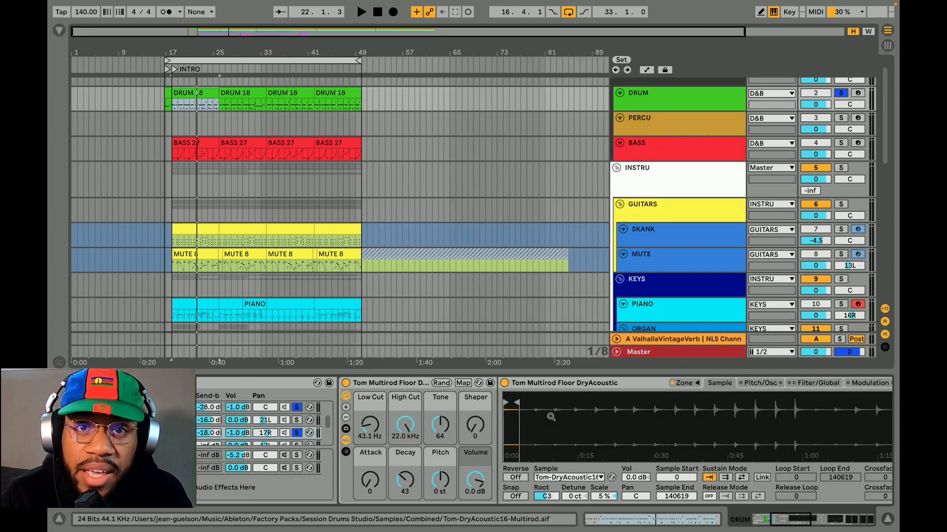
# Play the drum fill from 17.2.1 several times to audition the soloed toms, and stop playback
pyautogui.press('space')
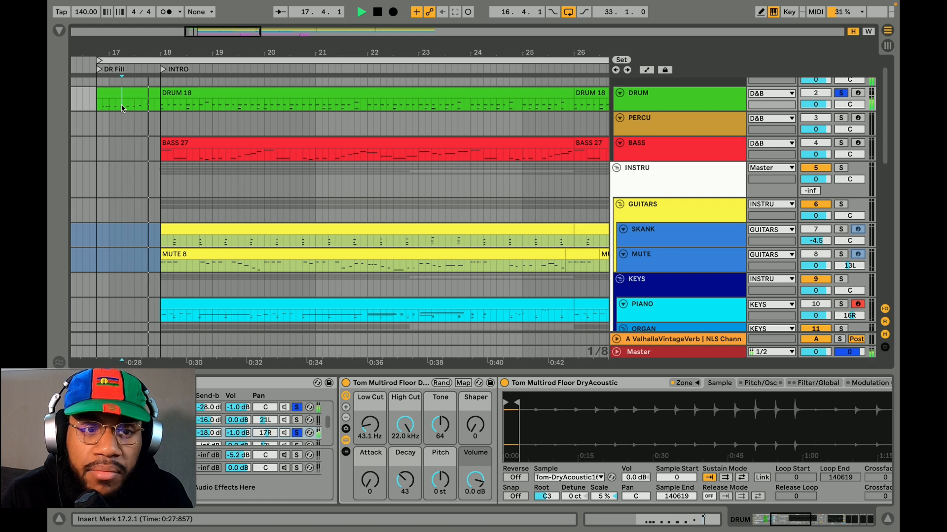
pyautogui.press('space')
pyautogui.press('space')
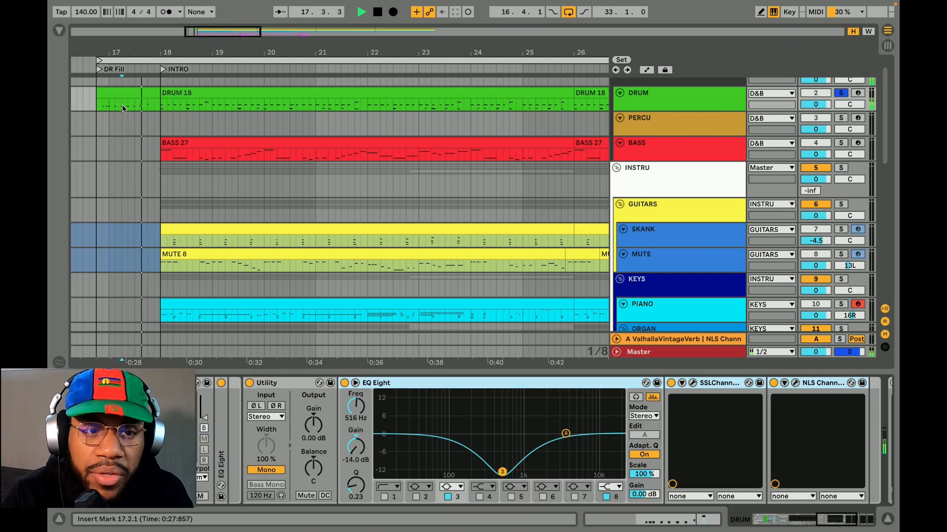
pyautogui.press('space')
pyautogui.press('space')
pyautogui.press('space')
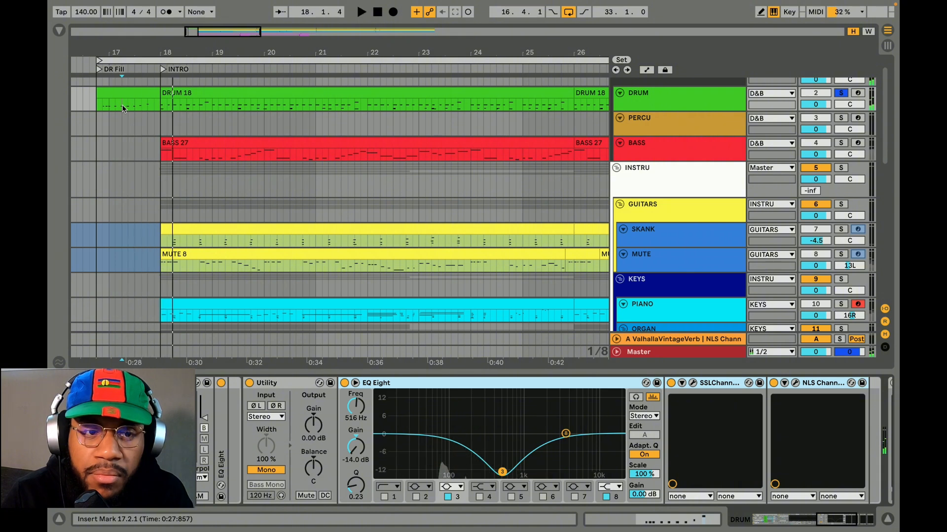
pyautogui.press('space')
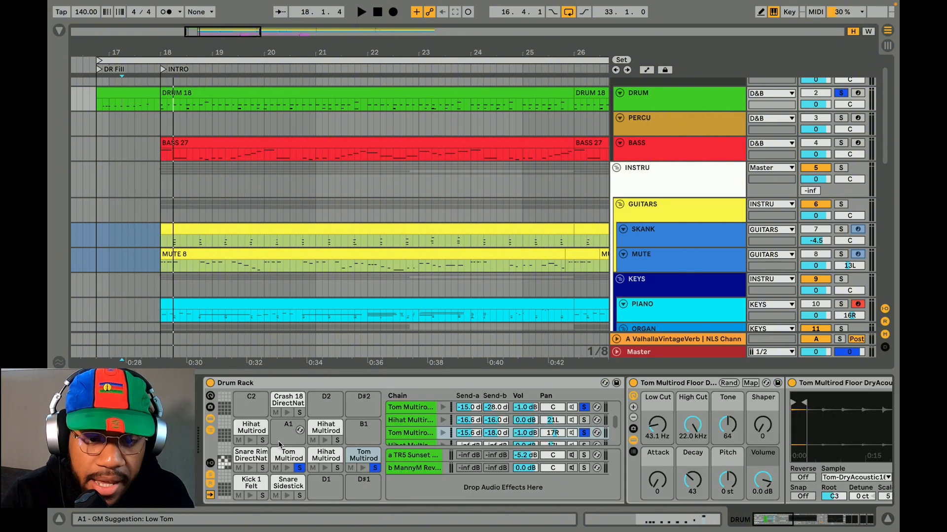
# Show TR5 Sunset Sound Studio Reverb and CLA-76 on Drum Rack return chain a, and enable that return while the drums play
pyautogui.click(287, 402)
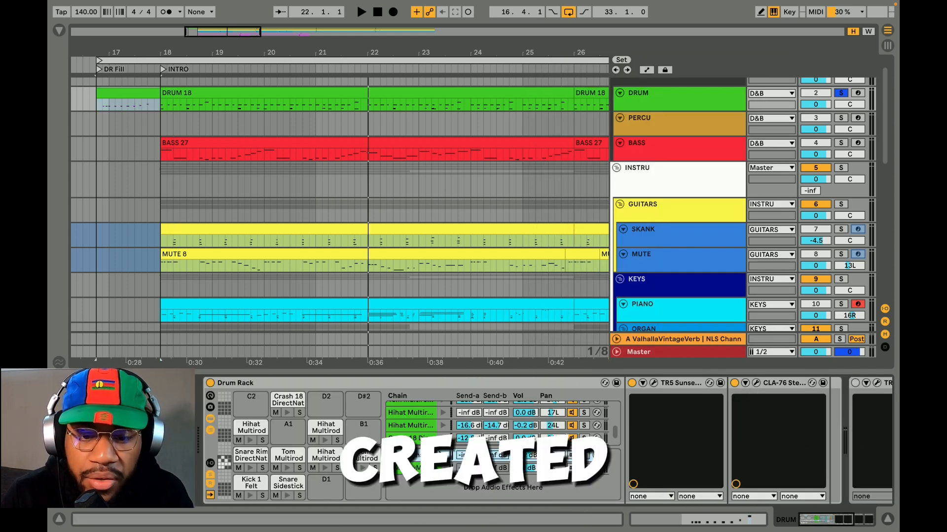
pyautogui.click(654, 383)
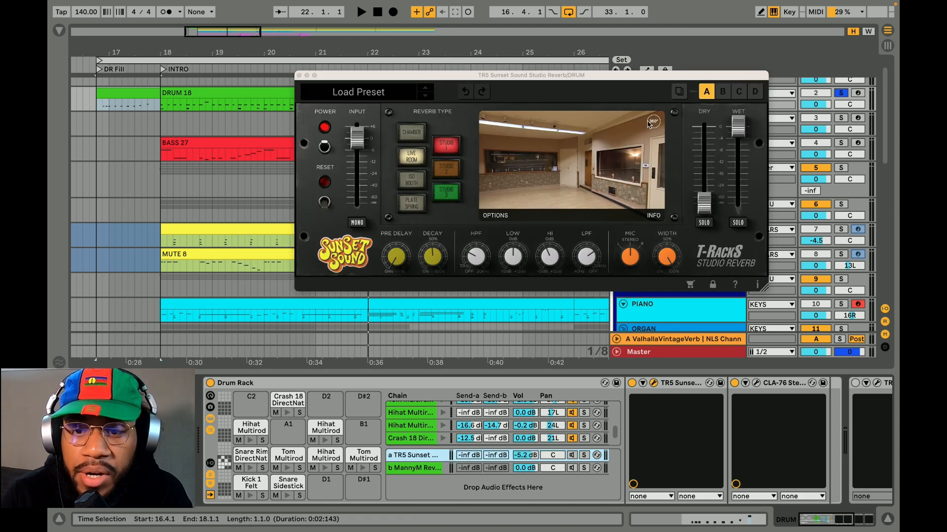
pyautogui.moveTo(603, 82); pyautogui.dragTo(523, 80)
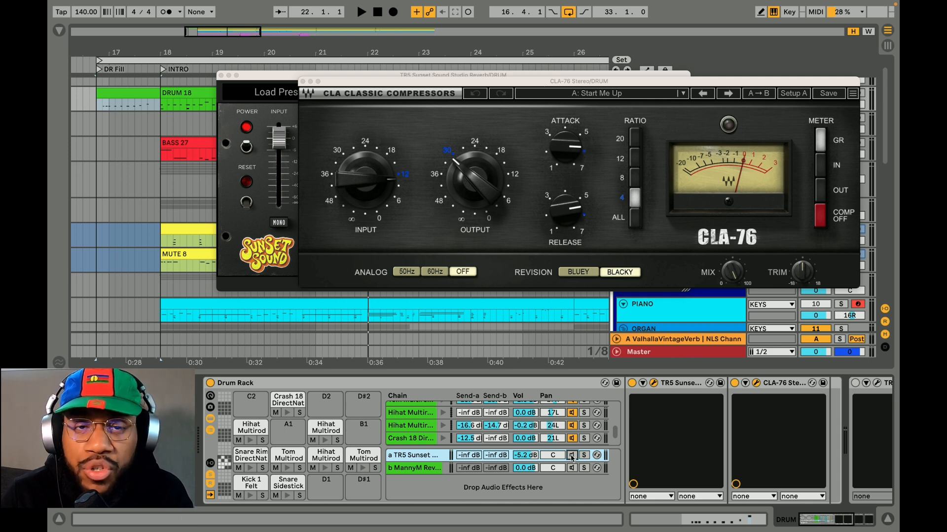
pyautogui.press('space')
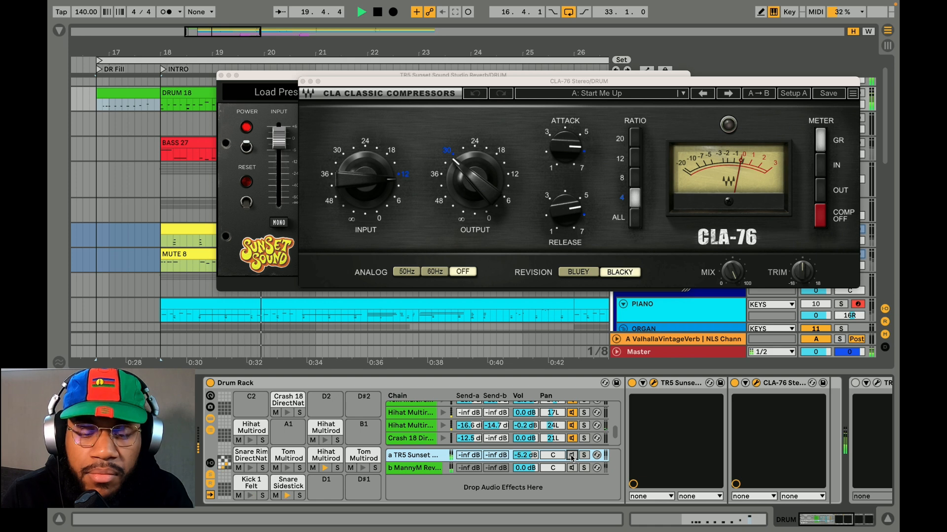
pyautogui.click(572, 455)
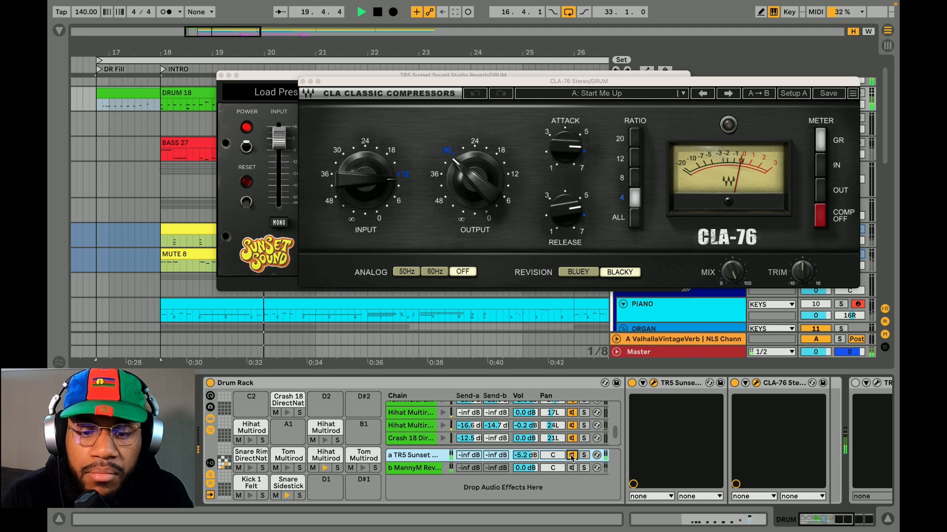
# Show the MannyM Reverb on Drum Rack return chain b and audition the drums through it
pyautogui.click(421, 469)
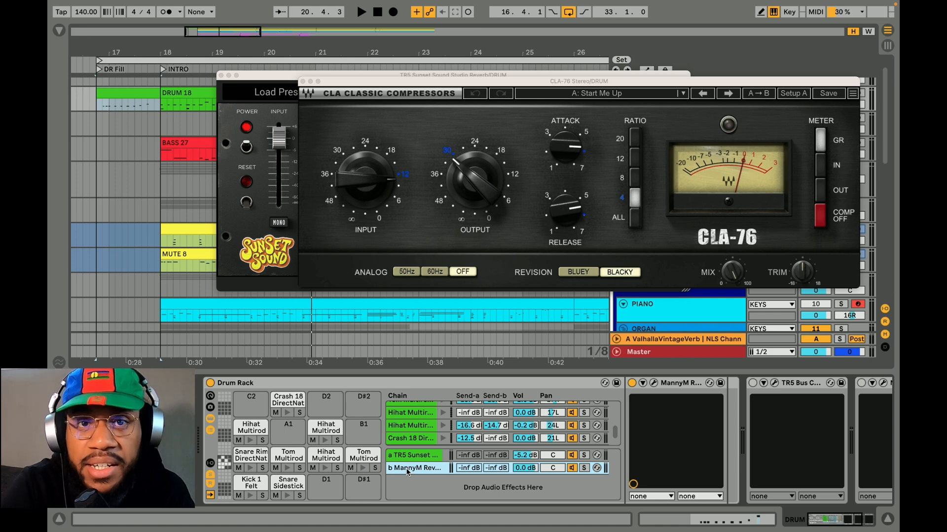
pyautogui.press('alt+super+p')
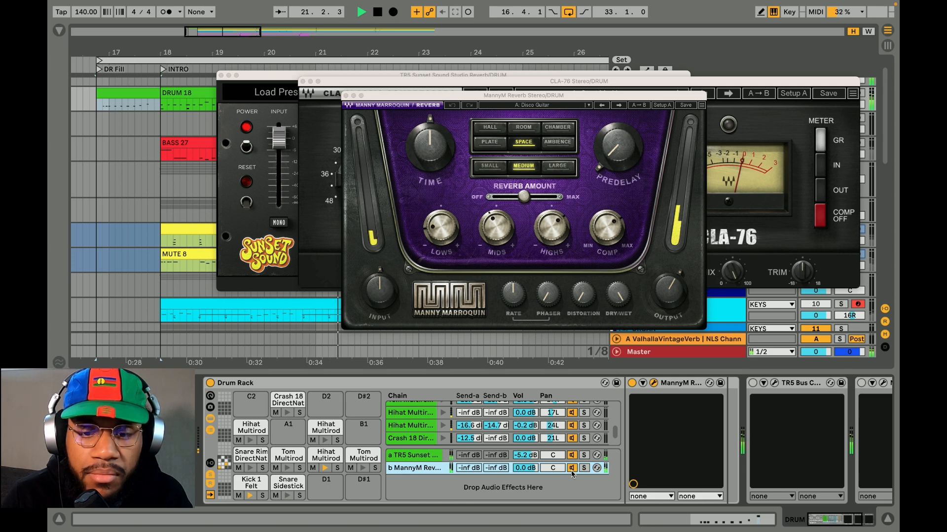
pyautogui.press('space')
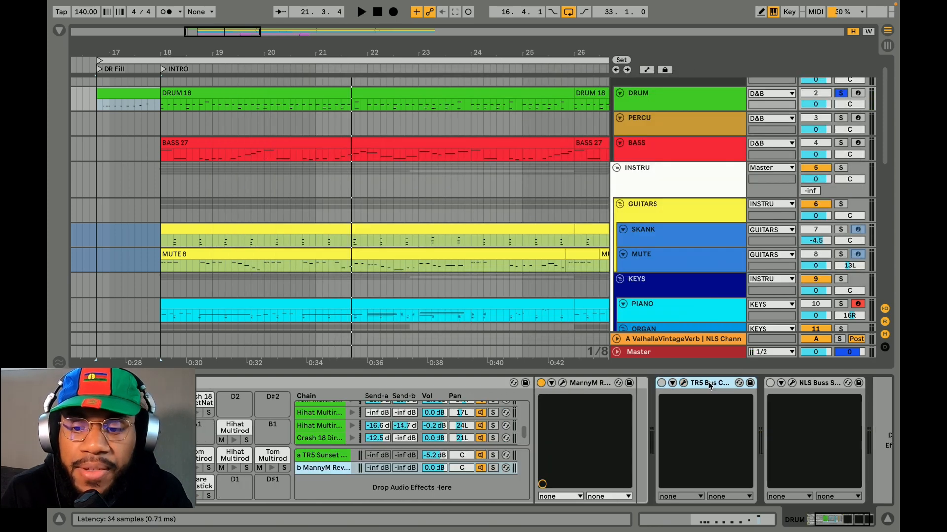
# Enable and inspect TR5 Bus Compressor and NLS Buss on the DRUM track, and bypass both to compare the playback
pyautogui.click(661, 383)
pyautogui.click(682, 383)
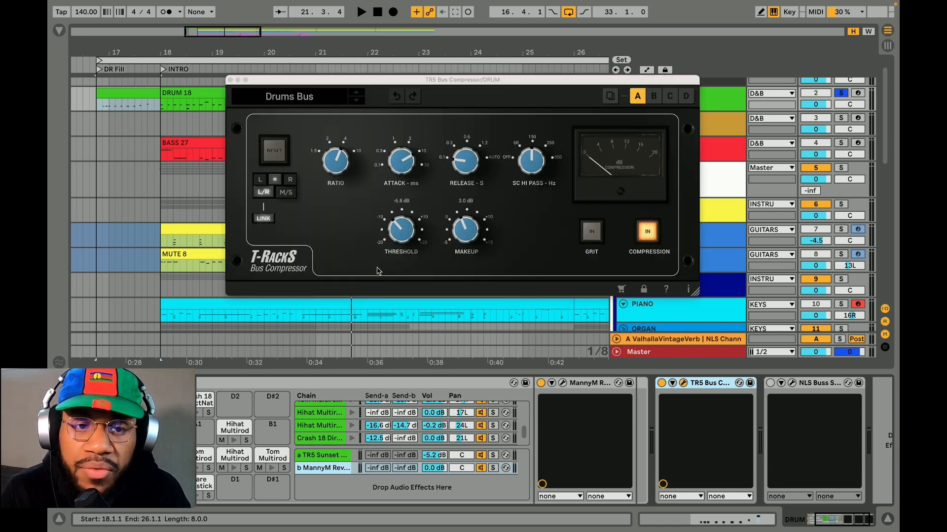
pyautogui.click(770, 383)
pyautogui.click(791, 383)
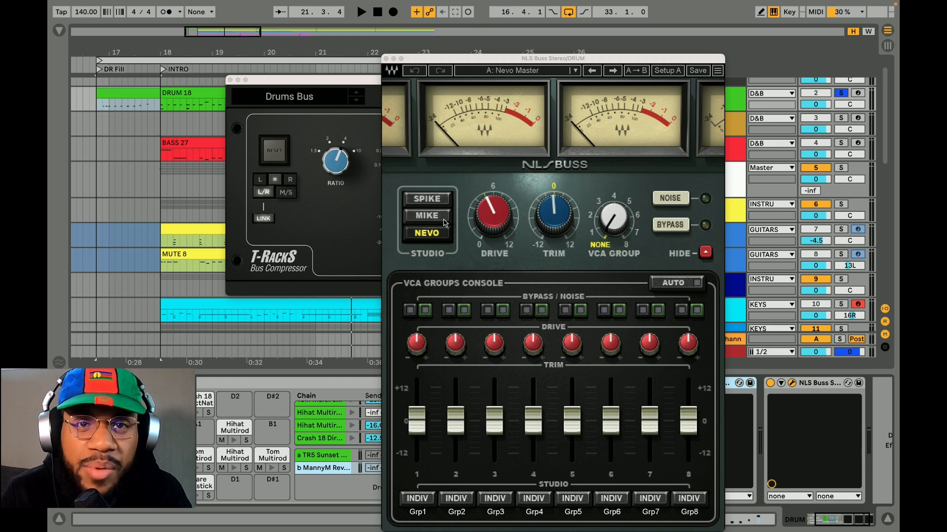
pyautogui.click(386, 59)
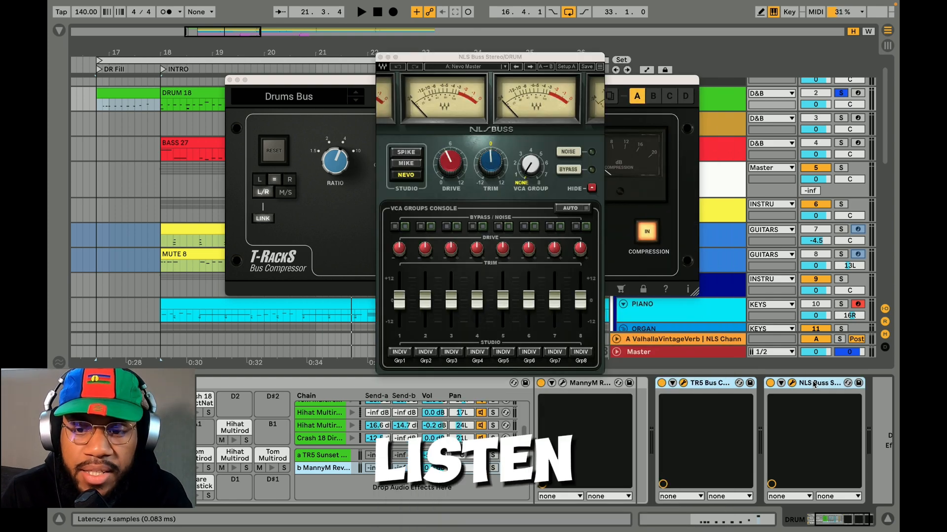
pyautogui.press('0')
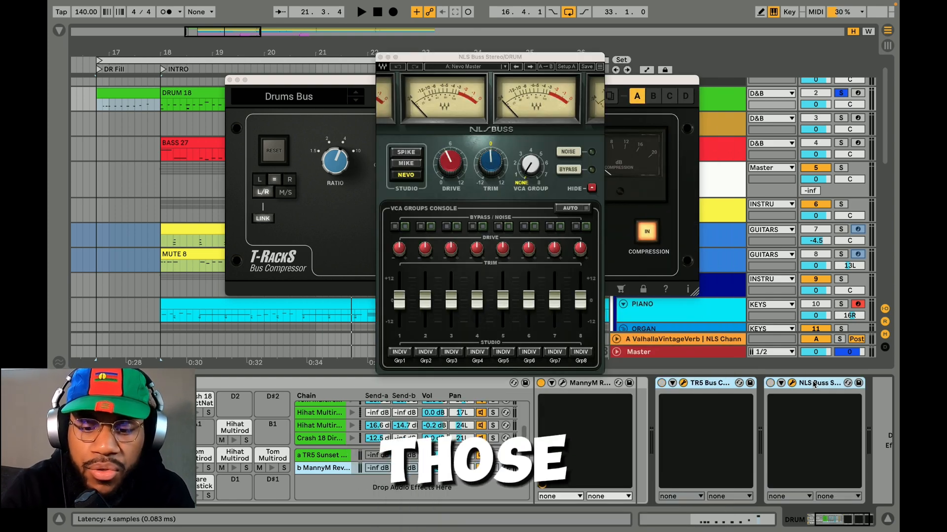
pyautogui.press('space')
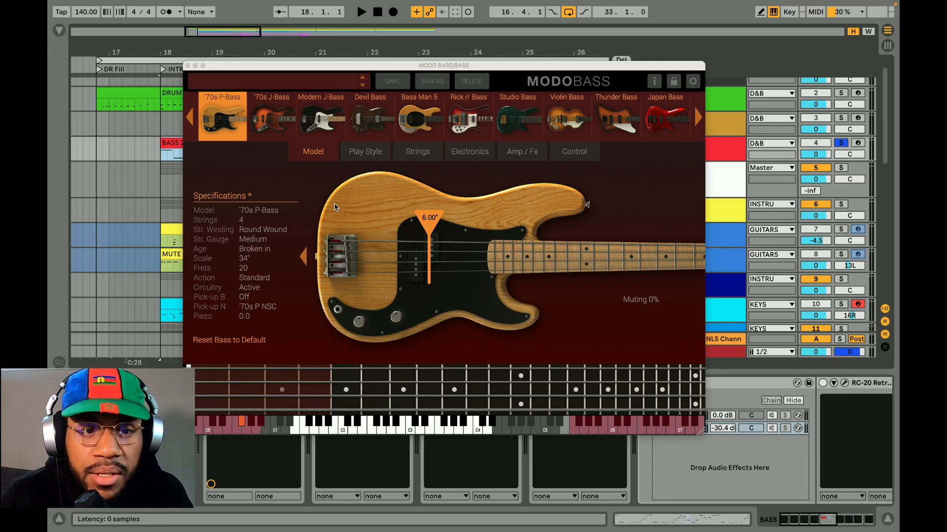
# Review the Play Style and Amp / Fx settings of MODO BASS on the BASS track
pyautogui.click(389, 150)
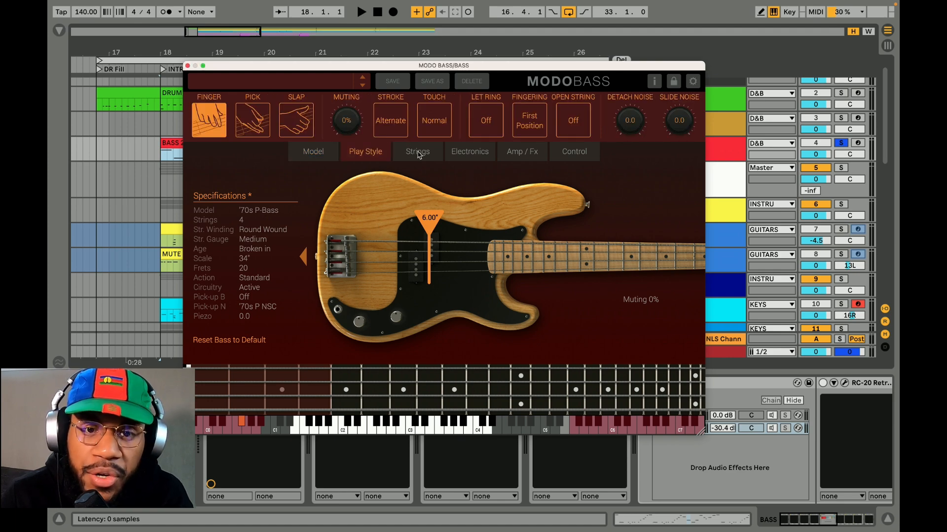
pyautogui.click(522, 152)
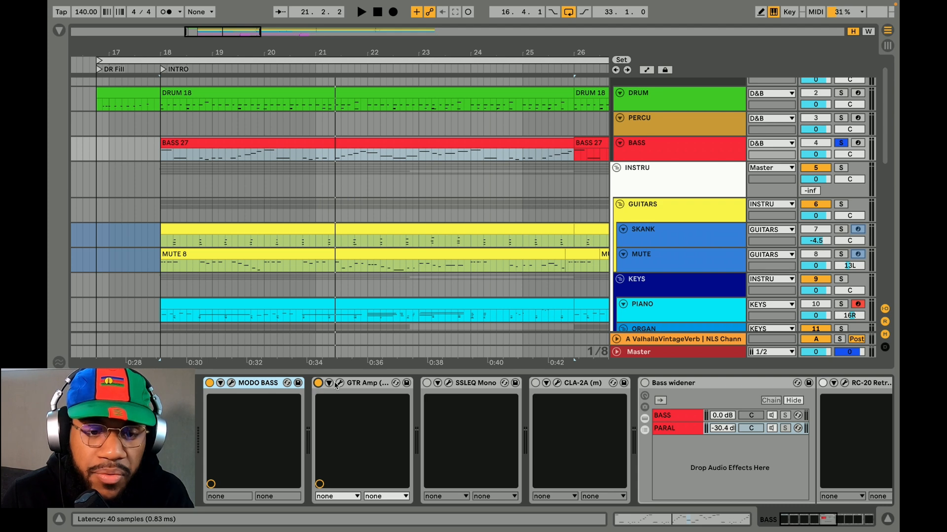
# Show GTR Amp on the BASS track with its Bass SuperTubeAmp presets, and enable the amp during playback to compare
pyautogui.click(339, 384)
pyautogui.moveTo(652, 64); pyautogui.dragTo(451, 66)
pyautogui.click(451, 75)
pyautogui.moveTo(525, 444)
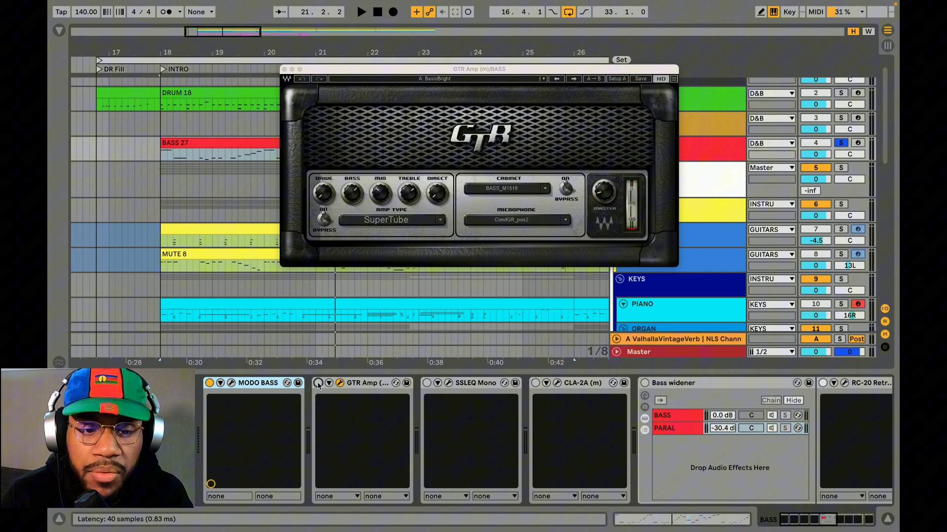
pyautogui.press('space')
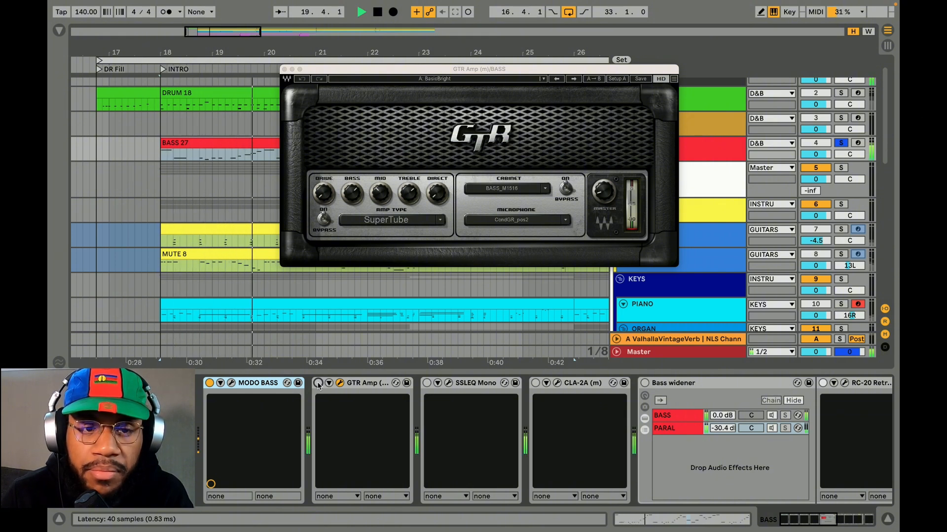
pyautogui.click(318, 384)
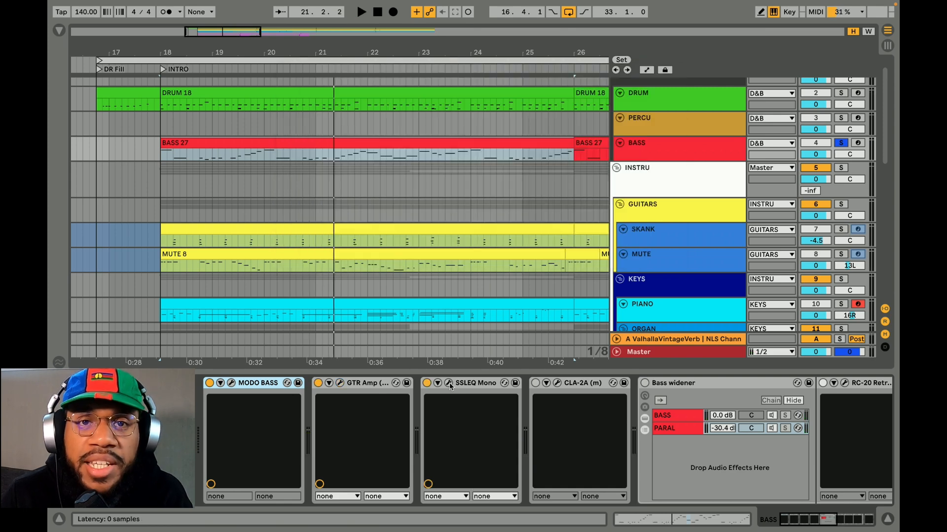
# Show the SSLEQ Mono equalizer and CLA-2A compressor settings on the BASS track
pyautogui.click(449, 384)
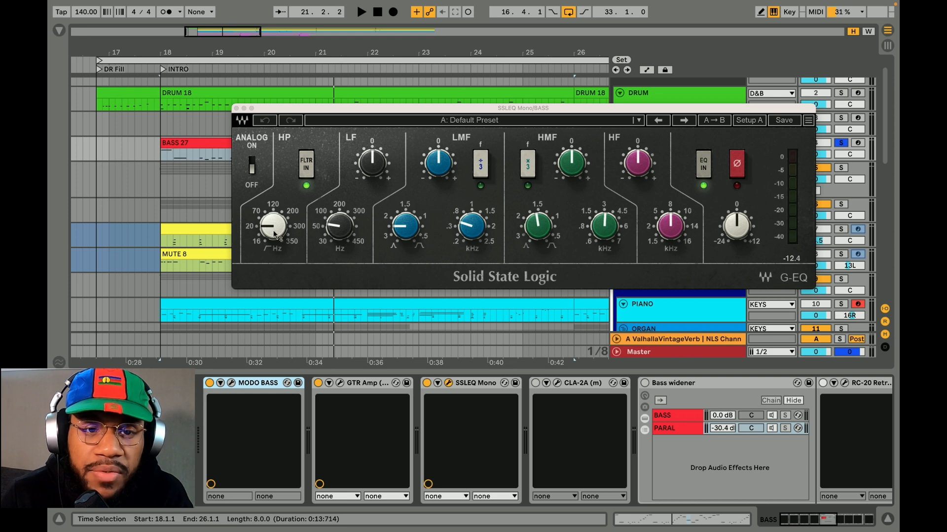
pyautogui.click(558, 384)
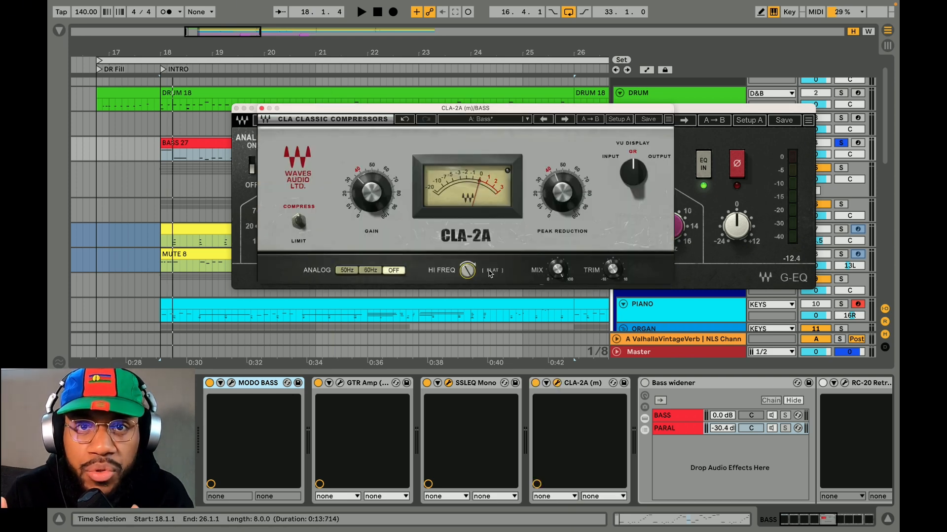
# Enable the Bass widener rack on the BASS track and show its PARAL chain's devices
pyautogui.hscroll(8, 252, 387)
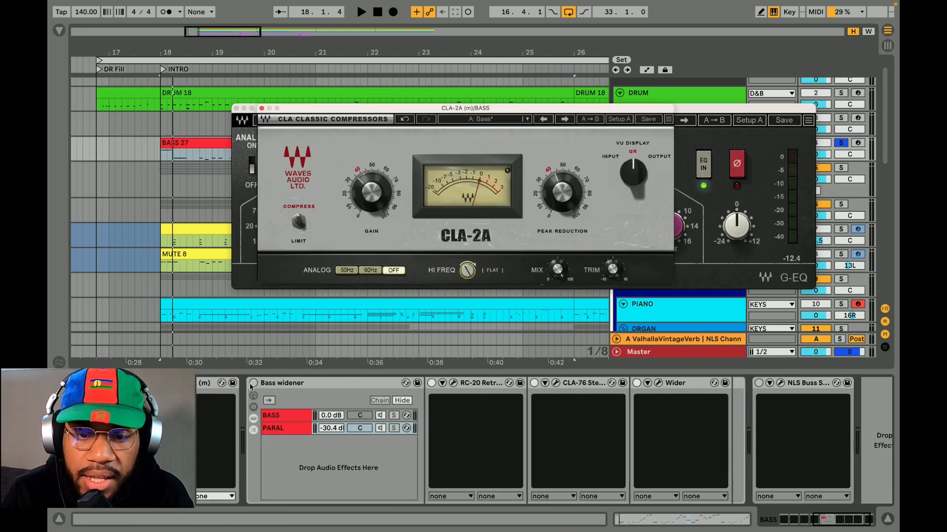
pyautogui.click(253, 383)
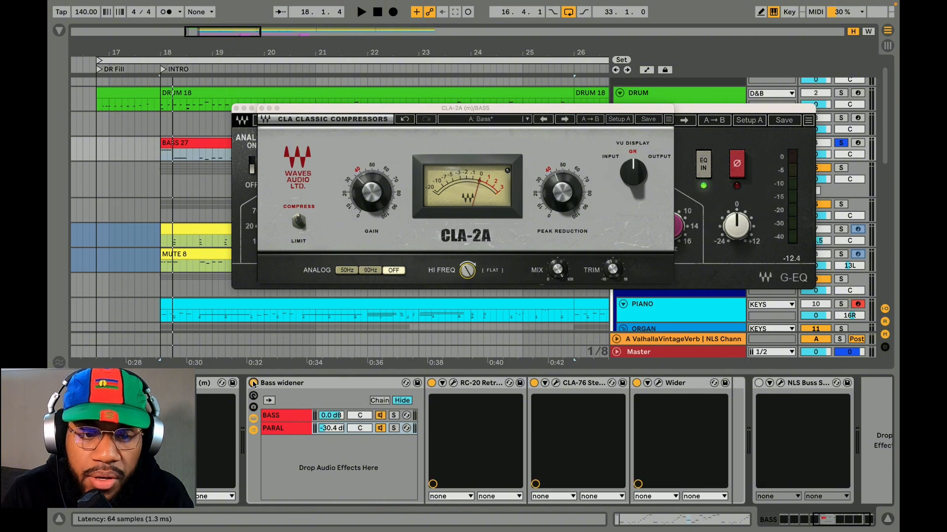
pyautogui.click(290, 430)
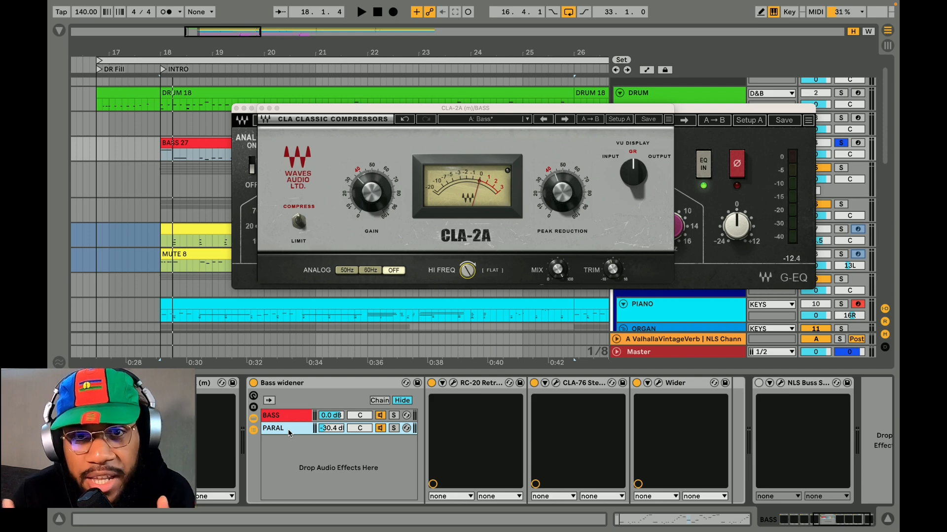
pyautogui.click(290, 384)
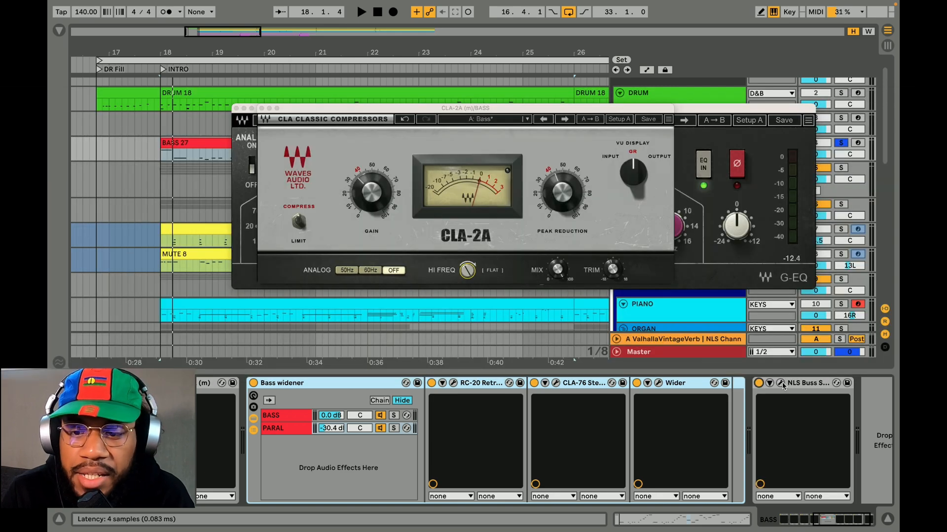
# Show NLS Buss on the BASS track, and play the bass with its effects bypassed and enabled to compare
pyautogui.click(781, 383)
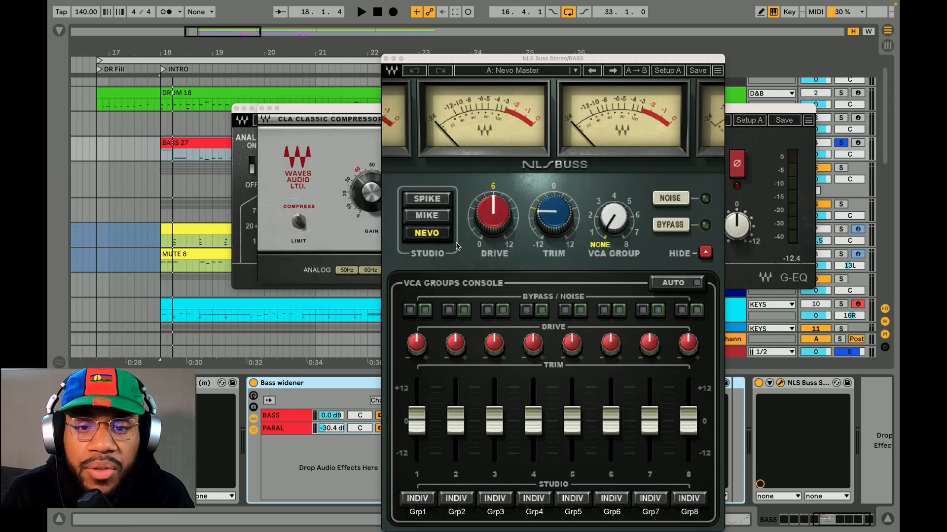
pyautogui.moveTo(388, 63); pyautogui.dragTo(448, 49)
pyautogui.hscroll(-5, 366, 434)
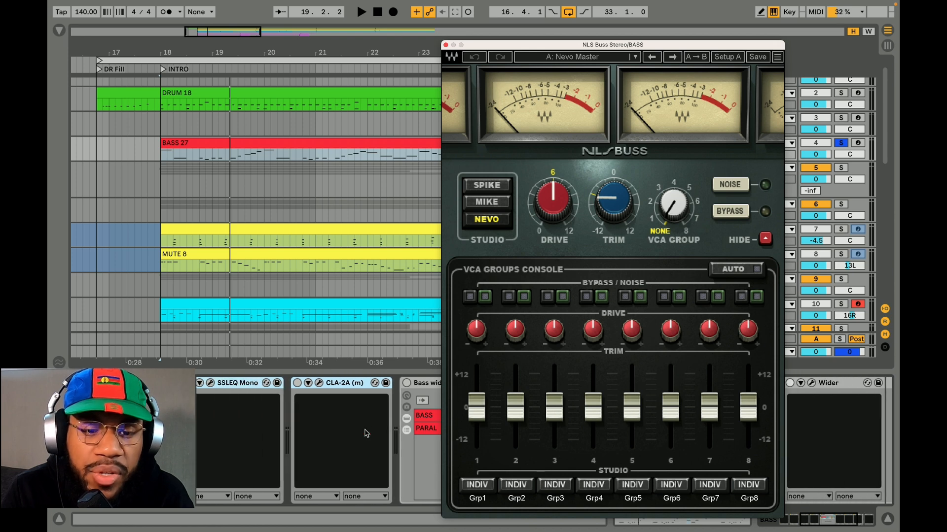
pyautogui.press('space')
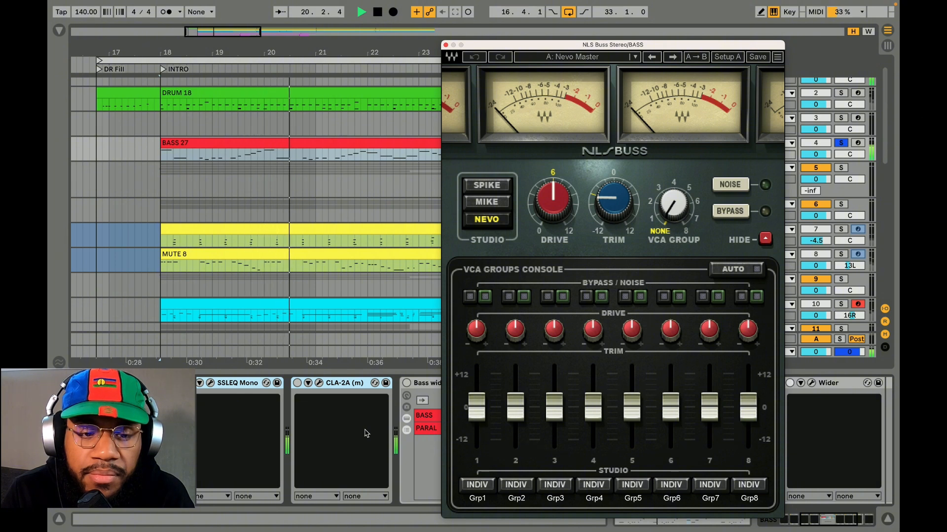
pyautogui.press('space')
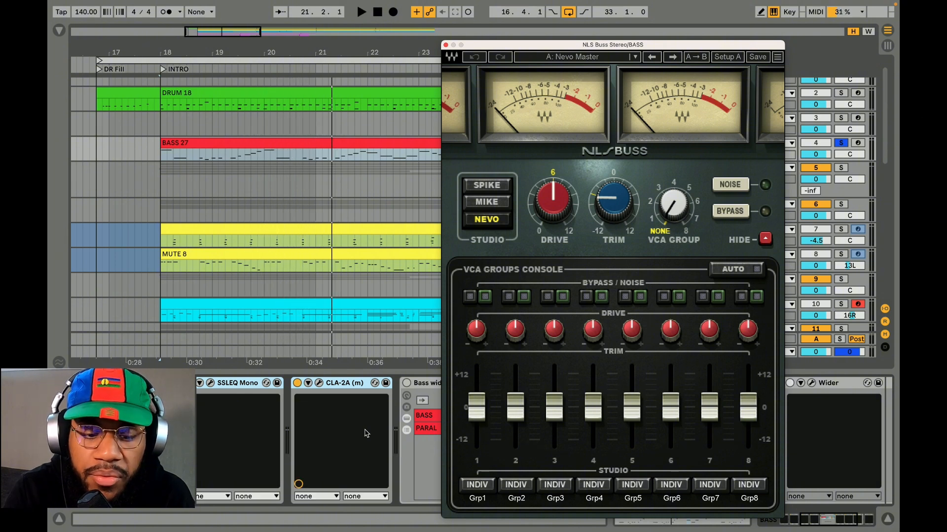
pyautogui.press('space')
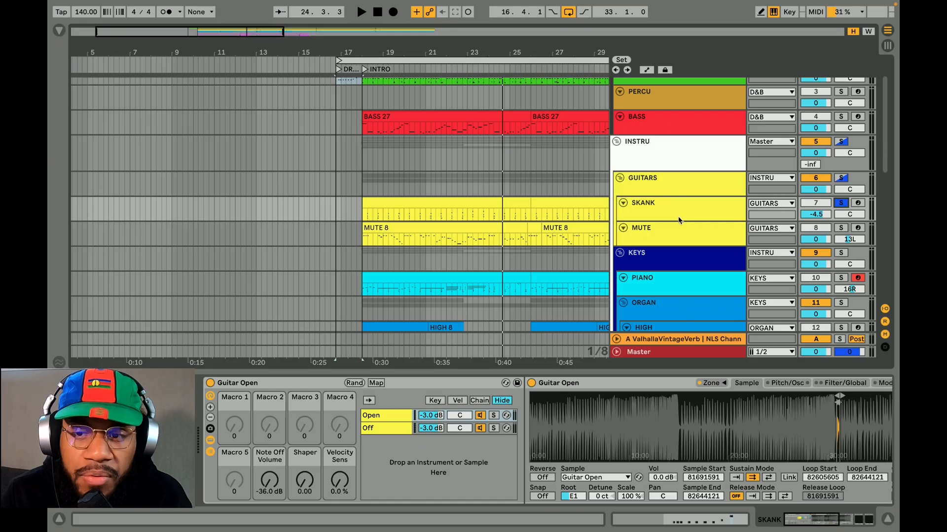
# Switch off NLS Channel on the SKANK track, and show the GTR Amp and NLS Channel settings there
pyautogui.click(663, 214)
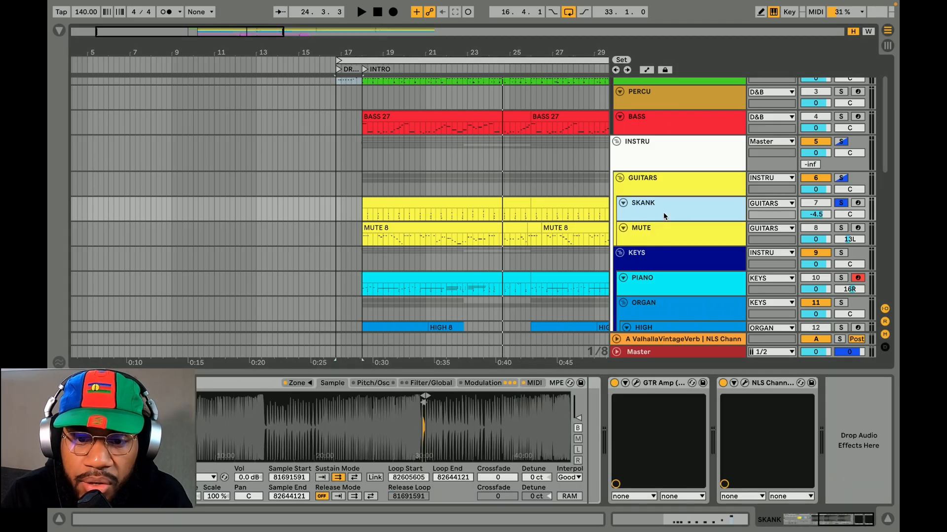
pyautogui.click(723, 383)
pyautogui.click(636, 383)
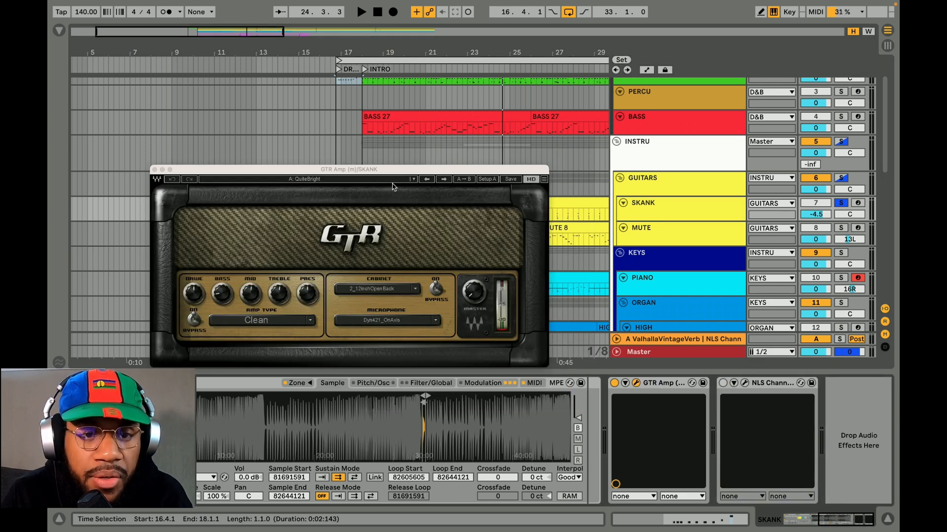
pyautogui.moveTo(385, 173); pyautogui.dragTo(432, 165)
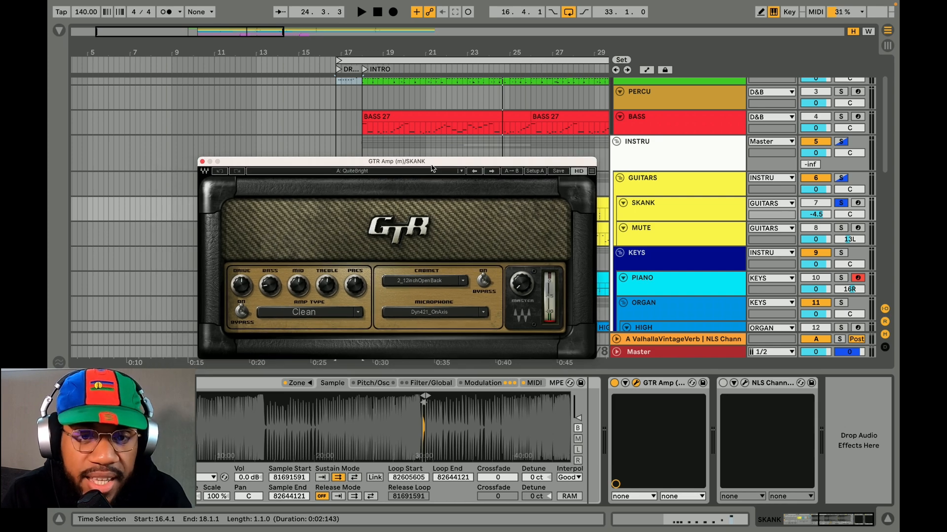
pyautogui.click(745, 384)
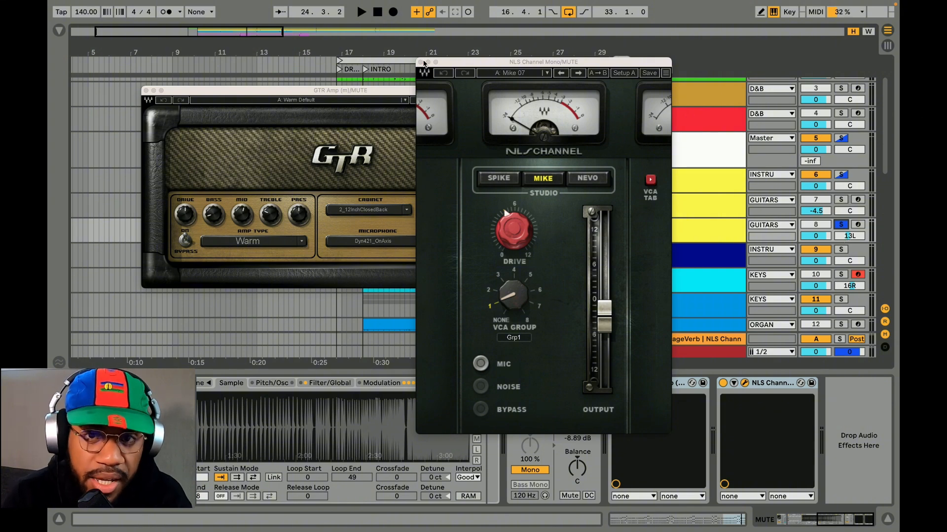
# Close the MUTE track's NLS Channel and GTR Amp windows, and reposition the Kramer PIE window of the GUITARS group
pyautogui.click(421, 62)
pyautogui.click(146, 92)
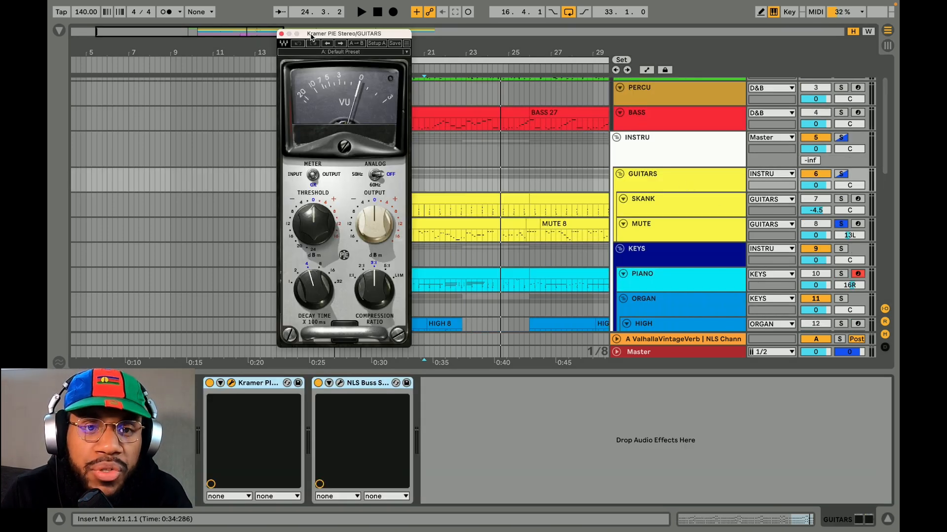
pyautogui.moveTo(311, 36); pyautogui.dragTo(331, 38)
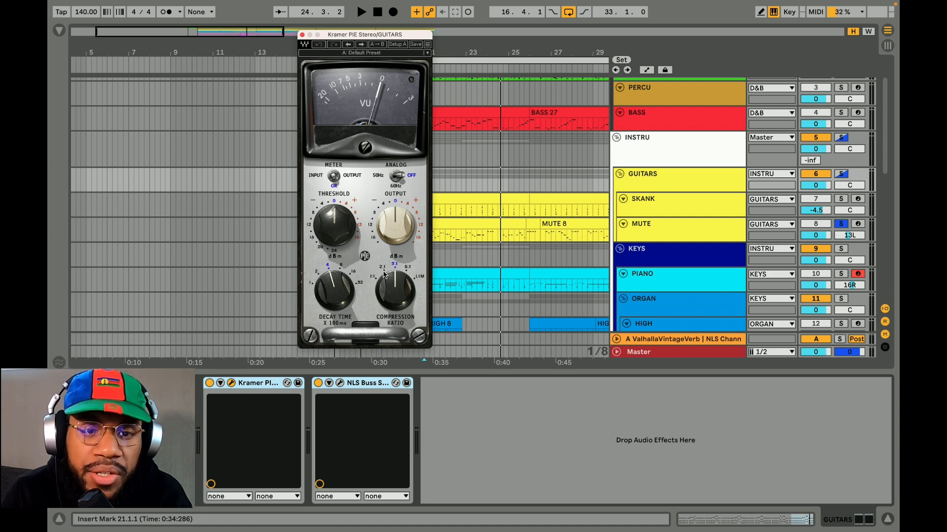
# Show the NLS Buss settings on the GUITARS group and reposition the plug-in window
pyautogui.click(340, 383)
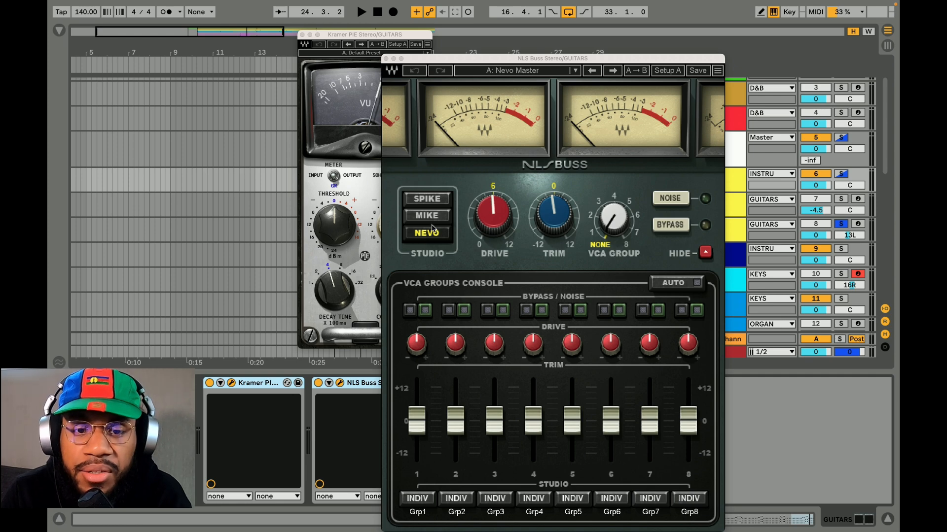
pyautogui.moveTo(464, 58); pyautogui.dragTo(465, 58)
pyautogui.moveTo(465, 58); pyautogui.dragTo(553, 58)
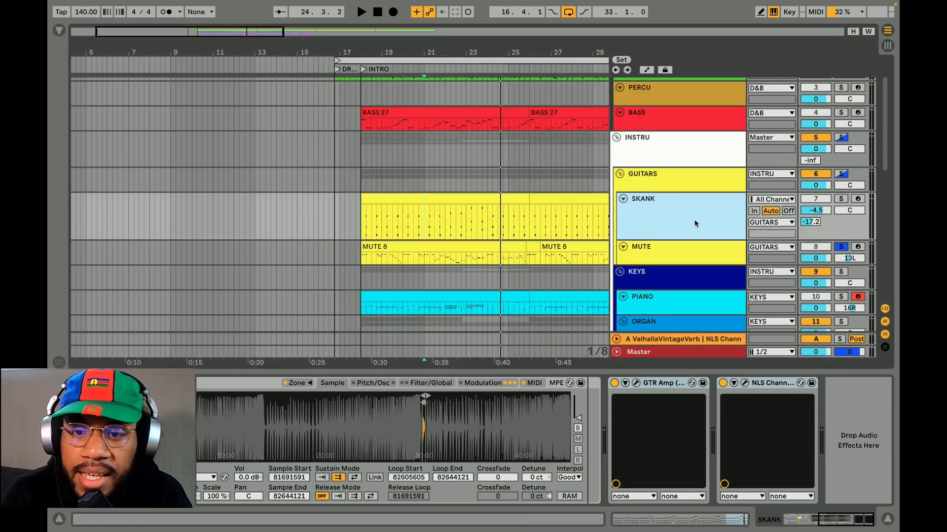
# Enlarge the MUTE track to show its mixer controls, and select the ValhallaVintageVerb return track
pyautogui.scroll(-1, 695, 224)
pyautogui.moveTo(687, 232); pyautogui.dragTo(687, 244)
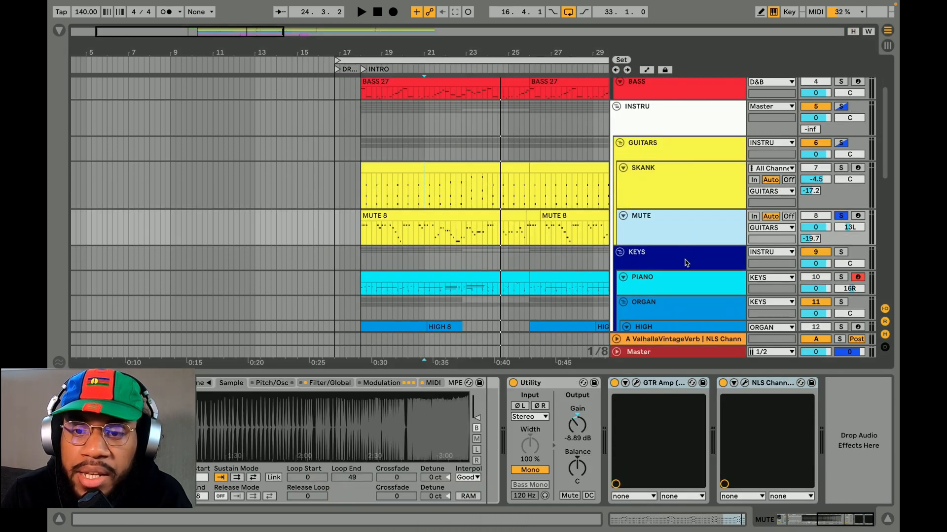
pyautogui.click(657, 340)
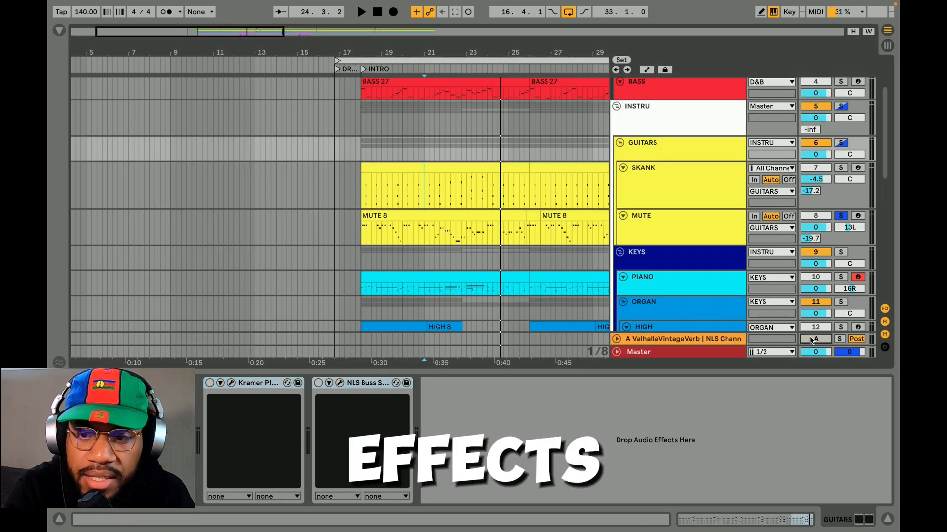
# Play the soloed GUITARS group with Kramer PIE and NLS Buss bypassed and enabled to compare
pyautogui.press('space')
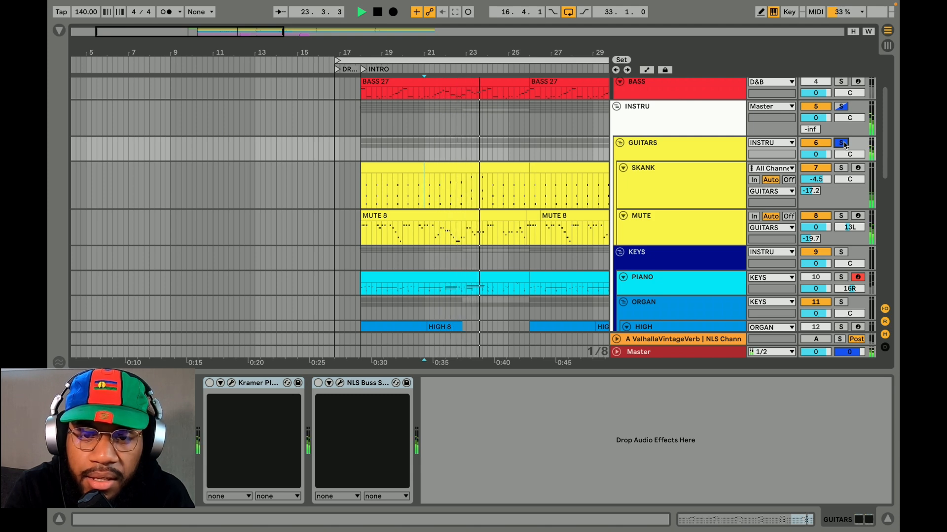
pyautogui.press('space')
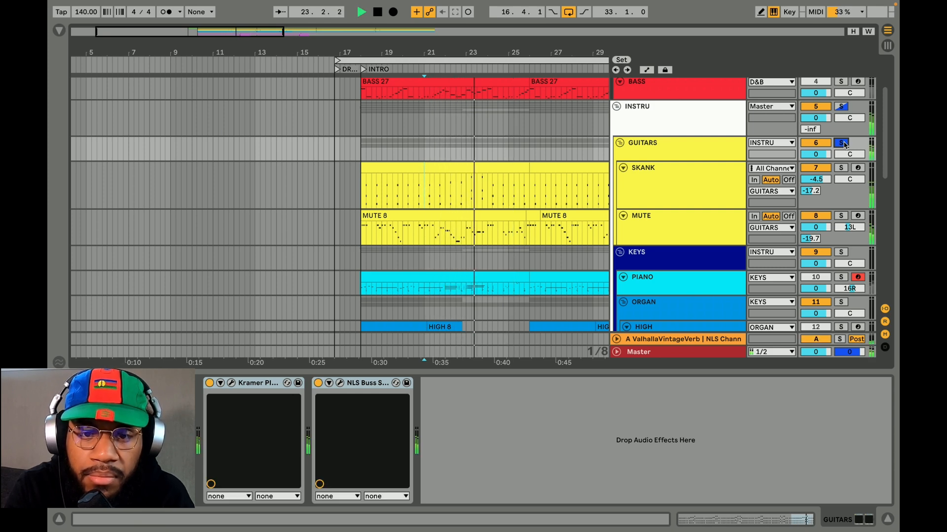
pyautogui.press('space')
# Solo the D&B group together with the GUITARS group and play them in context
pyautogui.scroll(3, 847, 128)
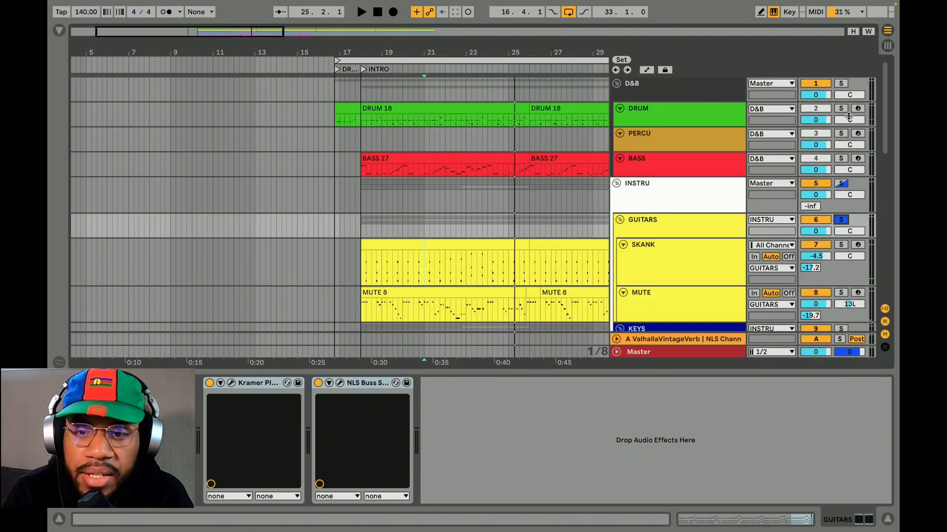
pyautogui.click(843, 84)
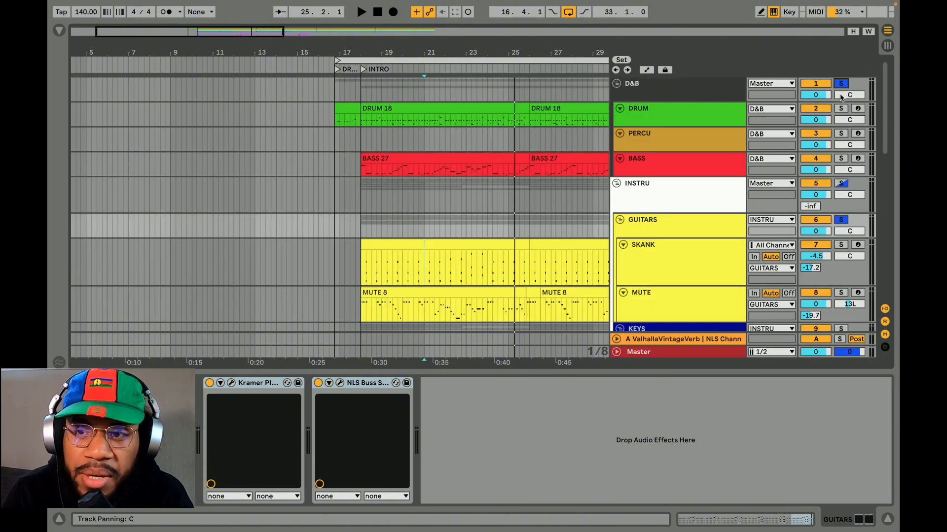
pyautogui.press('space')
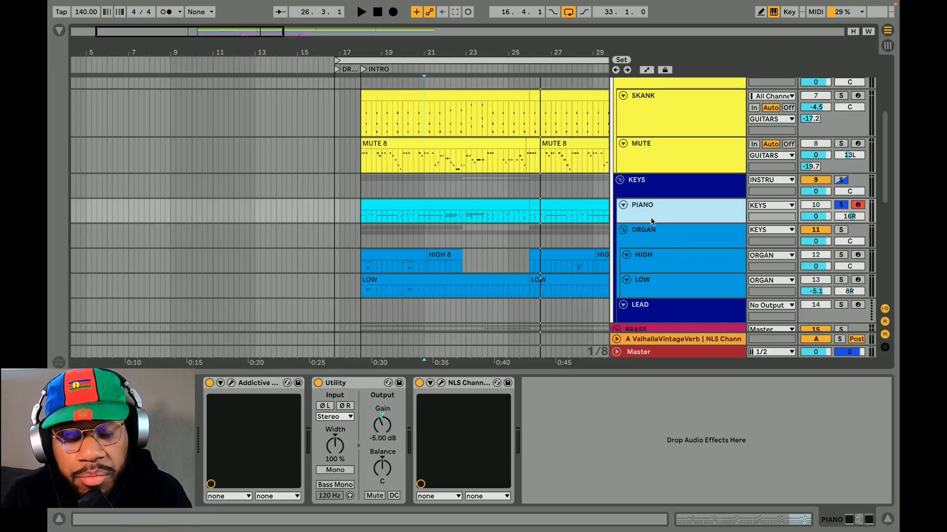
# Show Addictive Keys on the PIANO track and view its DIM-D, ACO TUBE, FX1 / FX2 and master channels
pyautogui.click(231, 383)
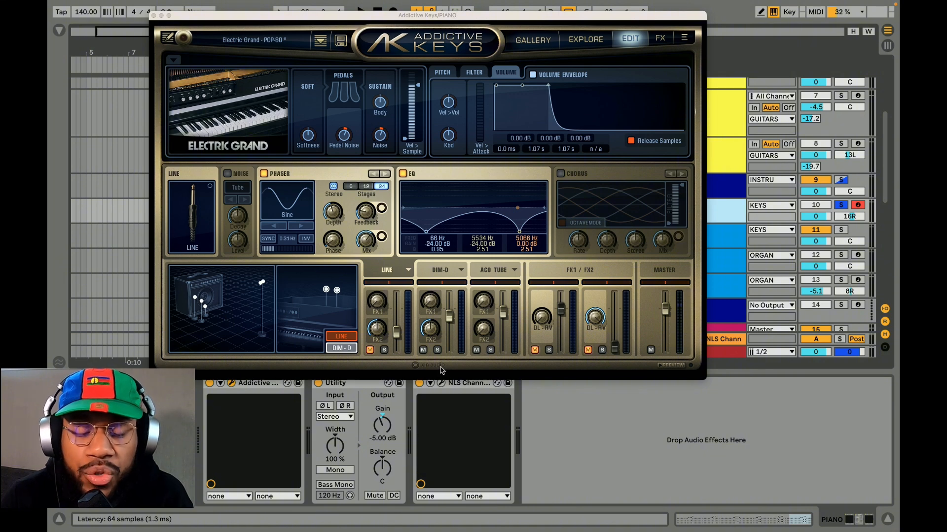
pyautogui.click(442, 284)
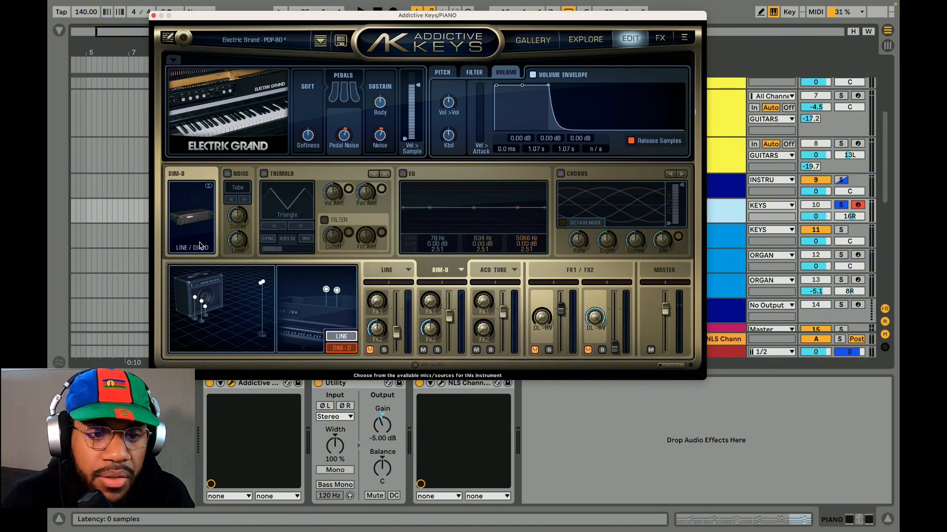
pyautogui.click(499, 288)
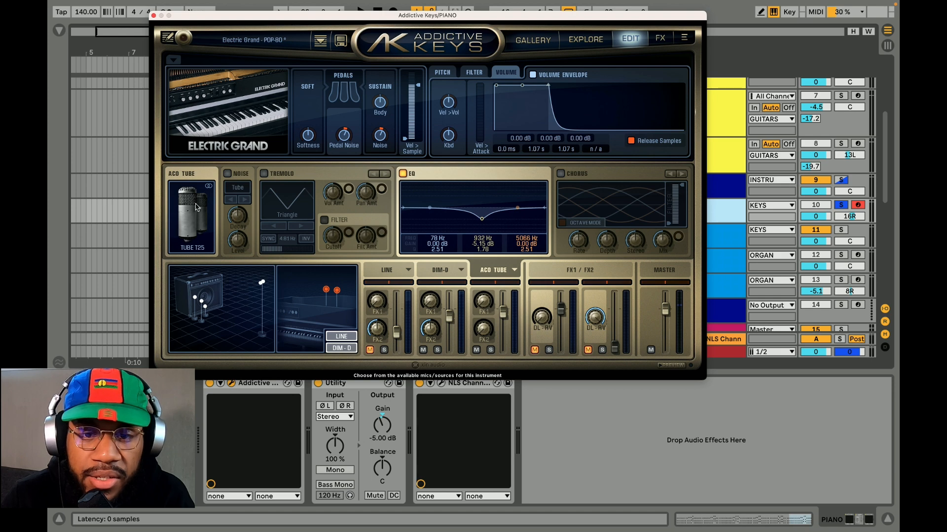
pyautogui.click(581, 270)
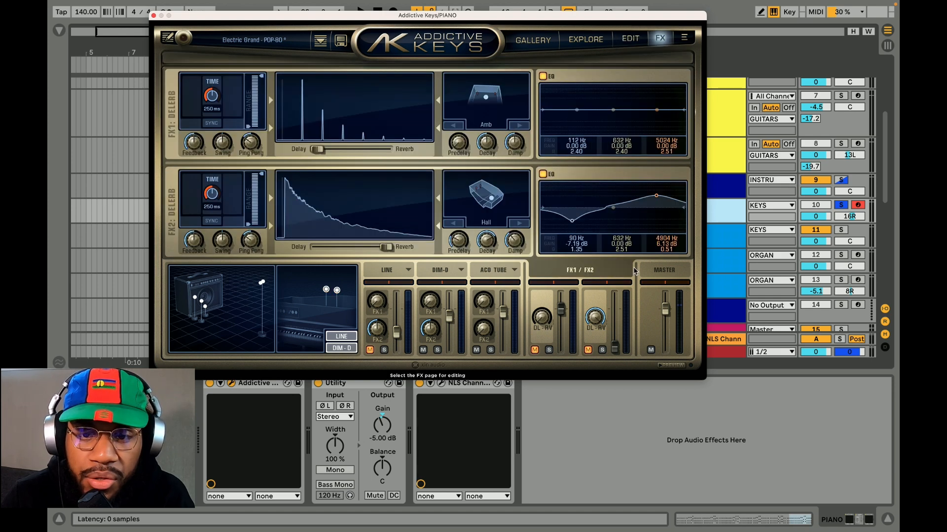
pyautogui.click(662, 270)
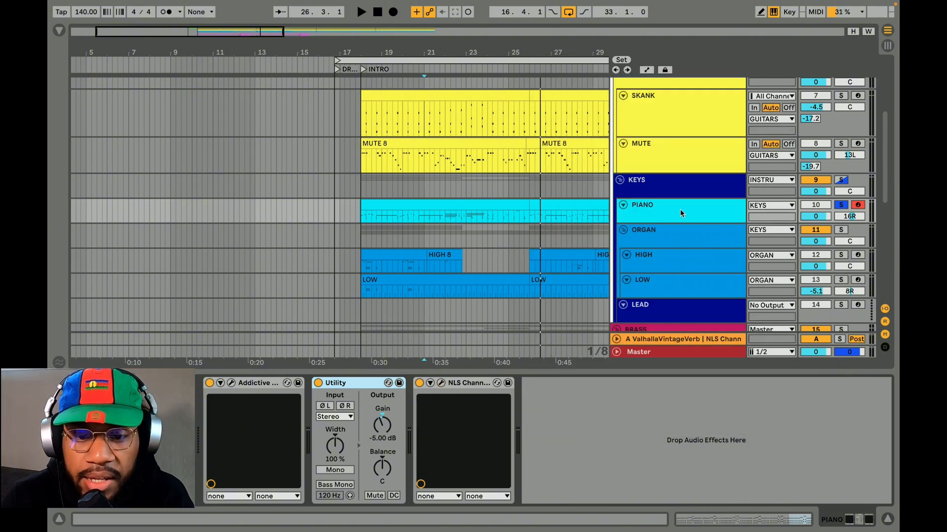
# Enlarge the PIANO track, and play the piano with NLS Channel bypassed and enabled to compare
pyautogui.click(679, 209)
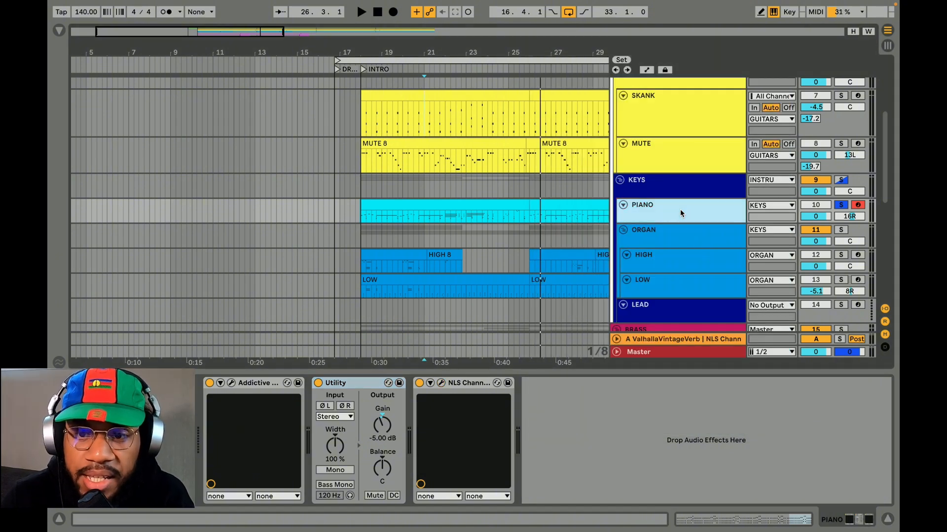
pyautogui.moveTo(676, 221); pyautogui.dragTo(676, 245)
pyautogui.click(380, 384)
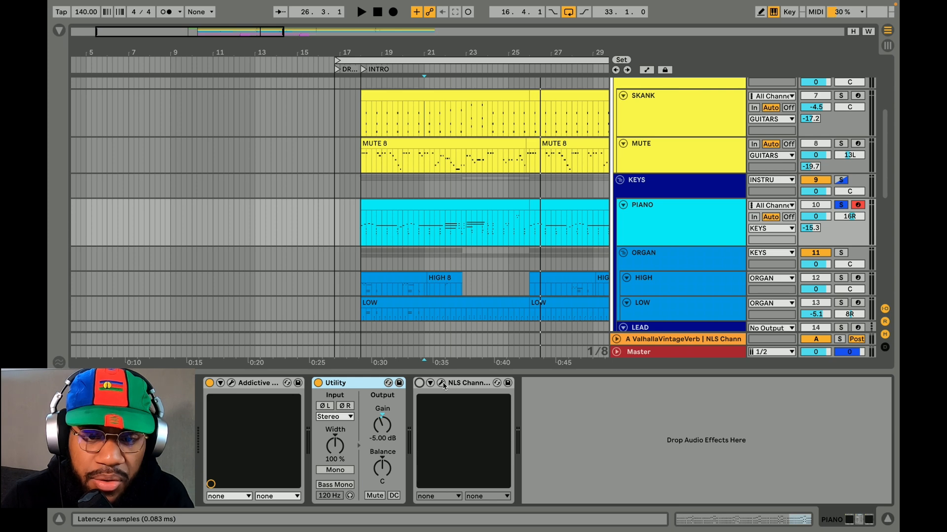
pyautogui.press('space')
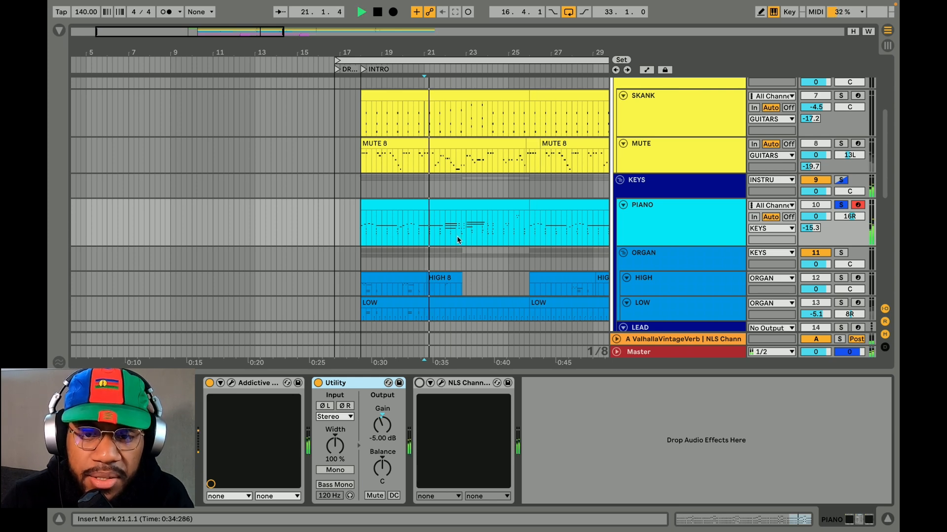
pyautogui.click(419, 383)
pyautogui.press('space')
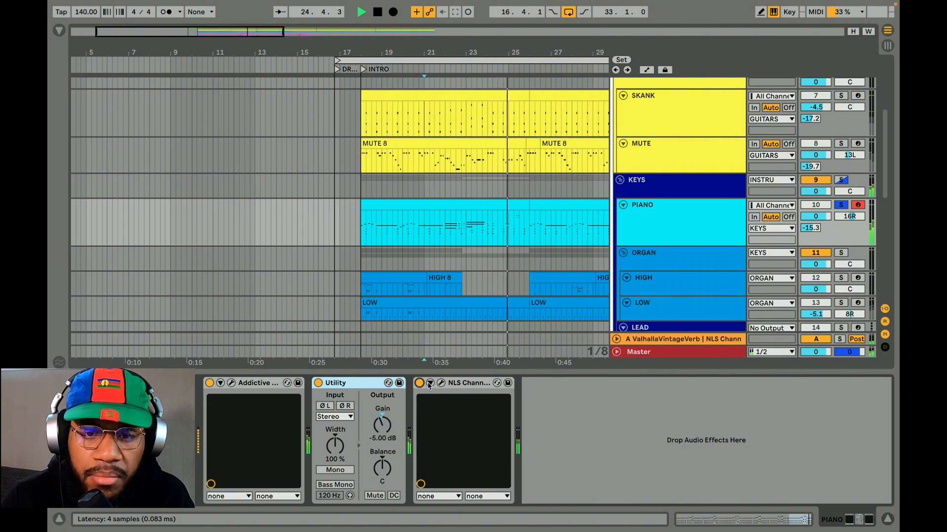
# Show the NLS Channel settings on the PIANO track, stop playback and close the plug-in window
pyautogui.click(440, 383)
pyautogui.press('space')
pyautogui.moveTo(555, 57); pyautogui.dragTo(539, 46)
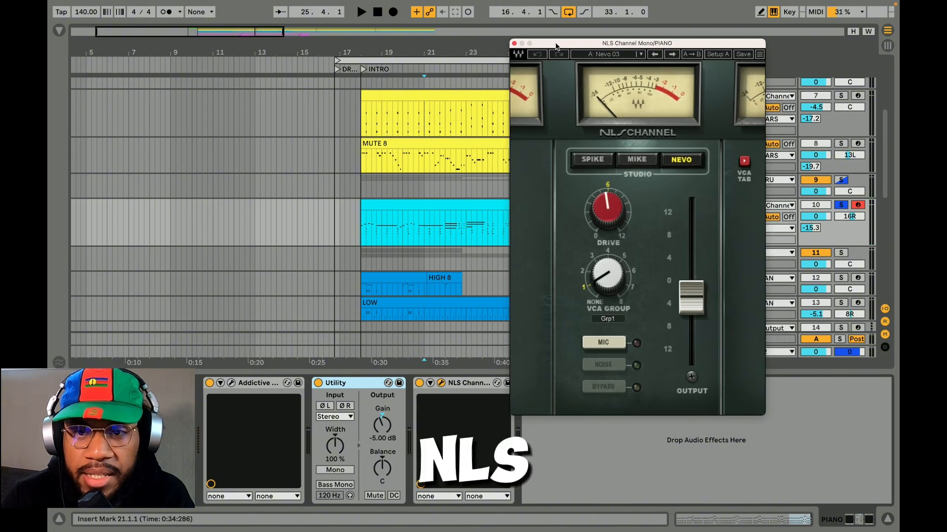
pyautogui.click(514, 43)
# Review the ORGAN group's HIGH and LOW tracks and clips, and select bars 18.1.1 to 21.1.3 on HIGH
pyautogui.scroll(-3, 655, 192)
pyautogui.click(655, 193)
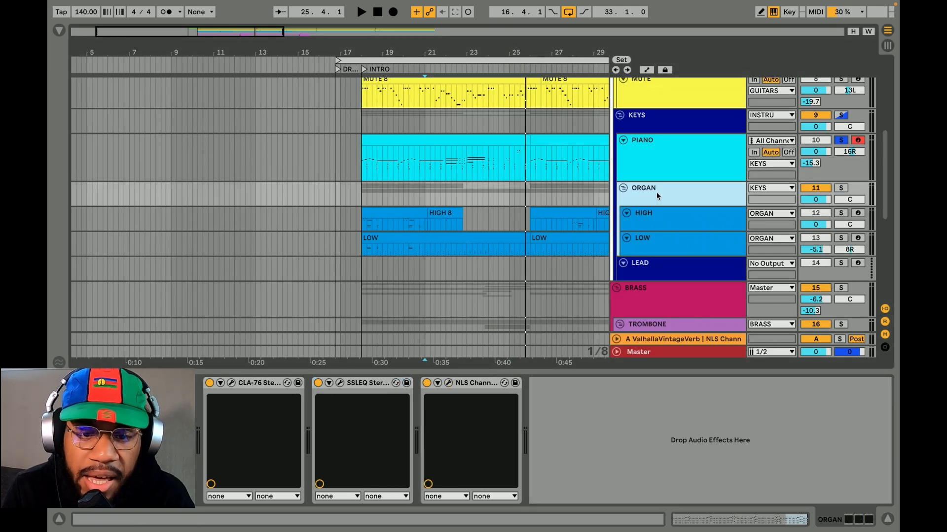
pyautogui.click(649, 215)
pyautogui.click(398, 213)
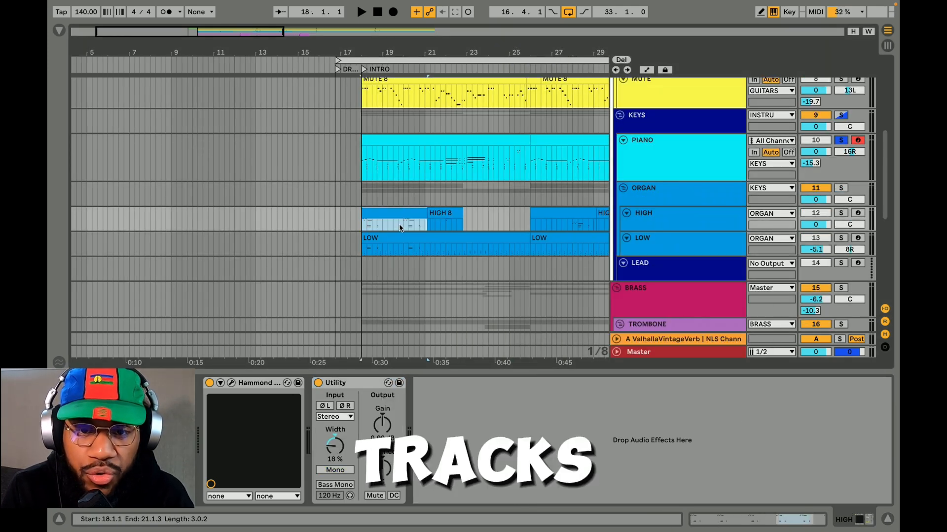
pyautogui.click(400, 238)
pyautogui.click(637, 252)
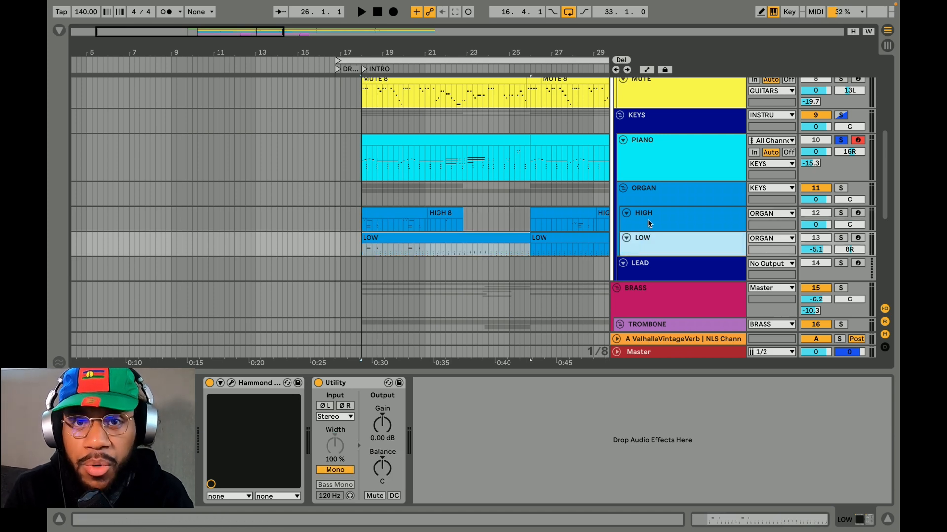
pyautogui.moveTo(364, 223); pyautogui.dragTo(427, 223)
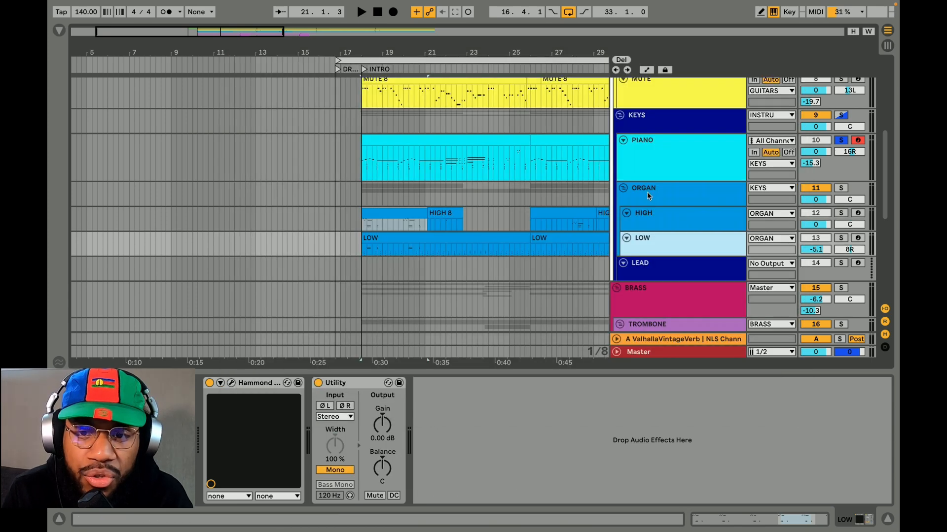
# Show the CLA-76 and SSLEQ settings on the ORGAN group, moving the SSLEQ window for a clear view
pyautogui.click(649, 195)
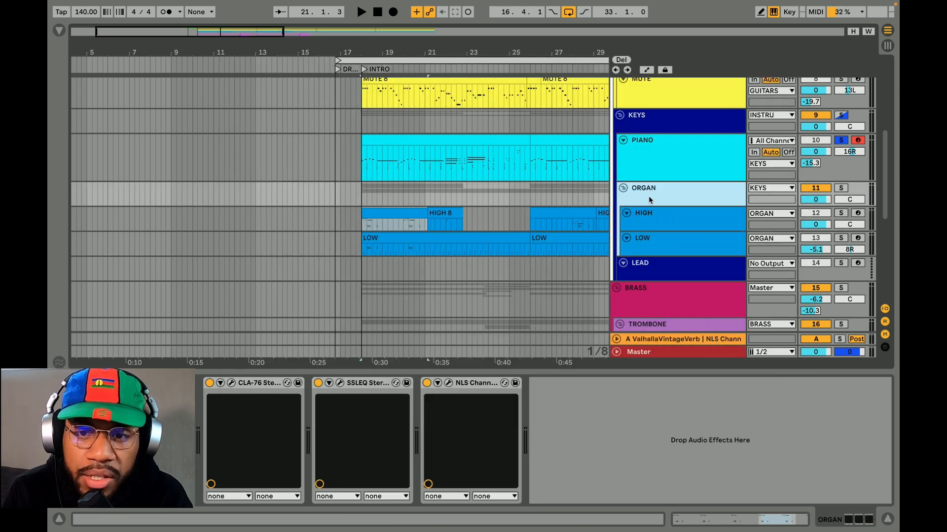
pyautogui.click(230, 383)
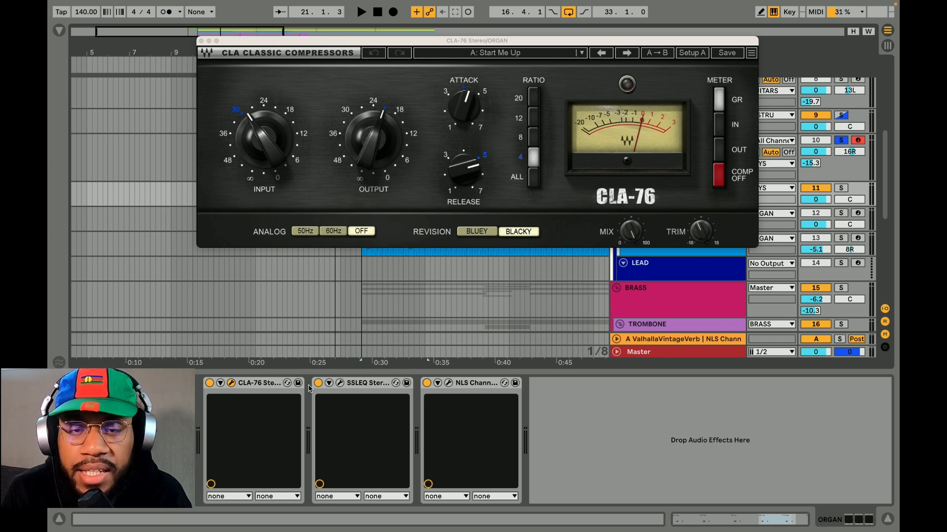
pyautogui.click(340, 383)
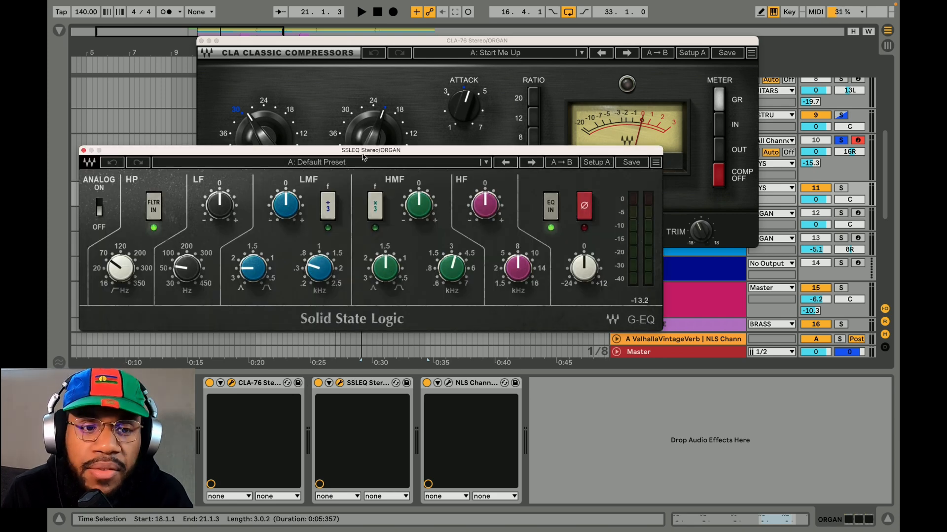
pyautogui.moveTo(359, 147); pyautogui.dragTo(464, 131)
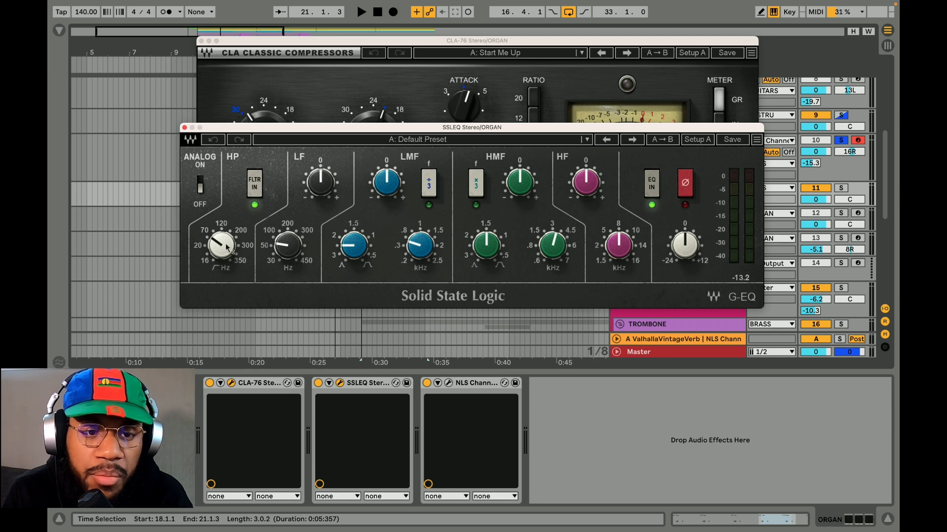
# Show NLS Channel on the ORGAN group, and play the soloed organ with the group's effects bypassed
pyautogui.click(448, 383)
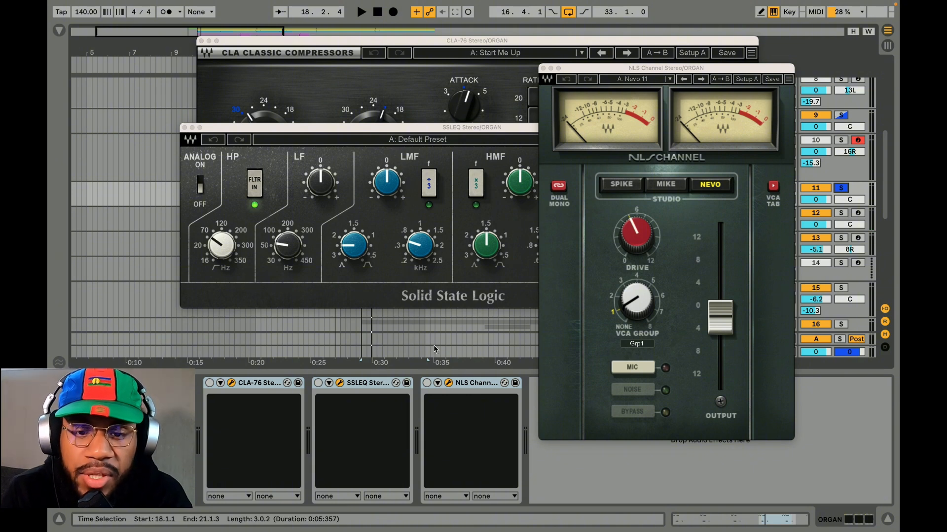
pyautogui.press('space')
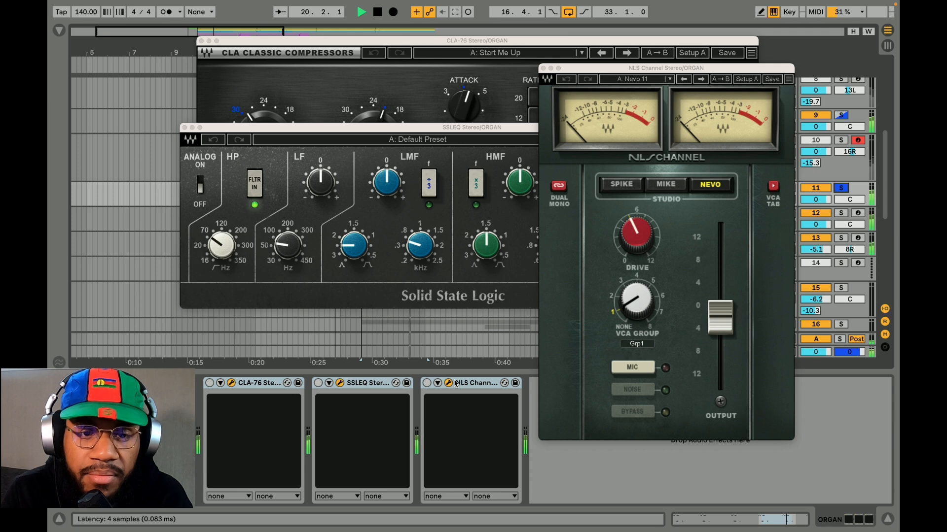
pyautogui.press('space')
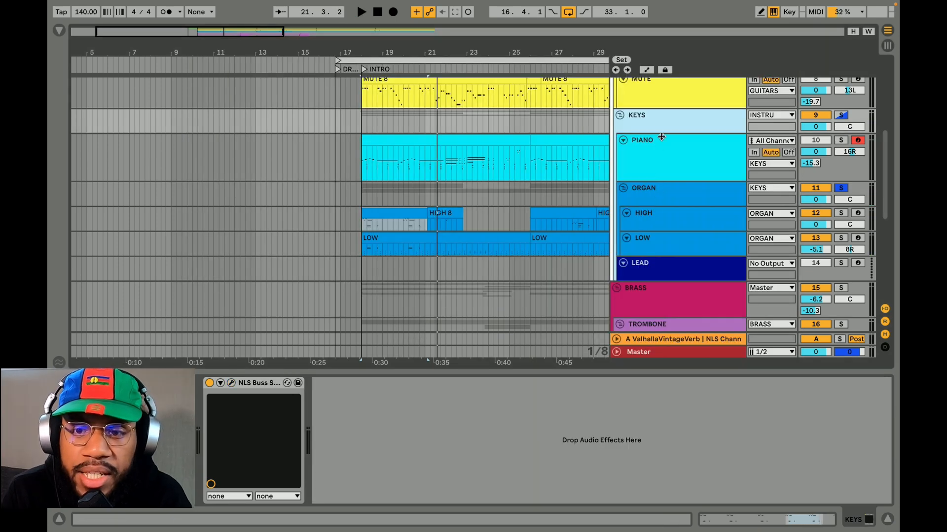
# Show NLS Buss on the KEYS group, and play the soloed keys with it bypassed and enabled to compare
pyautogui.click(231, 383)
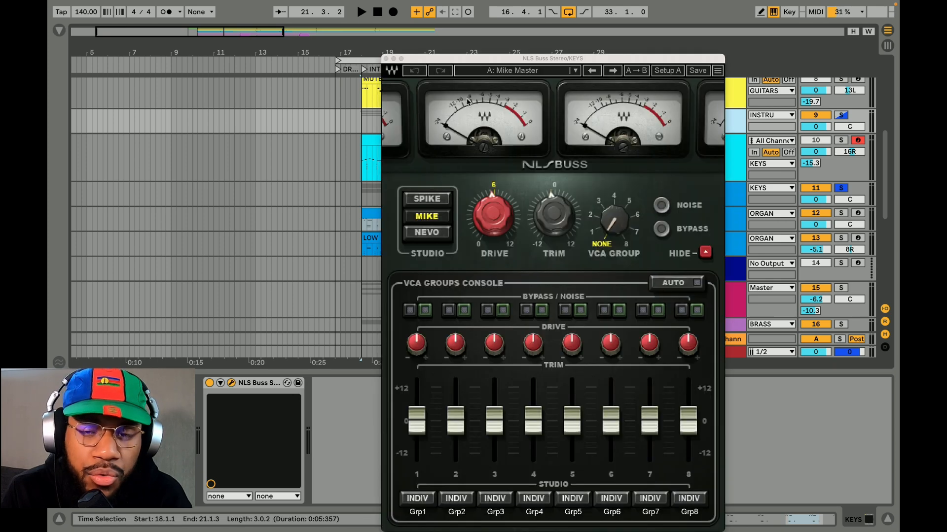
pyautogui.moveTo(455, 60); pyautogui.dragTo(423, 52)
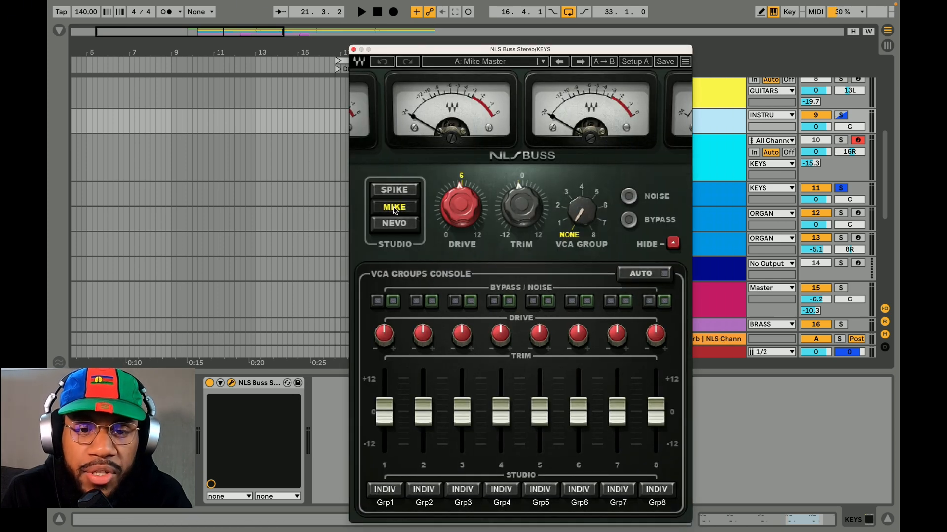
pyautogui.click(209, 384)
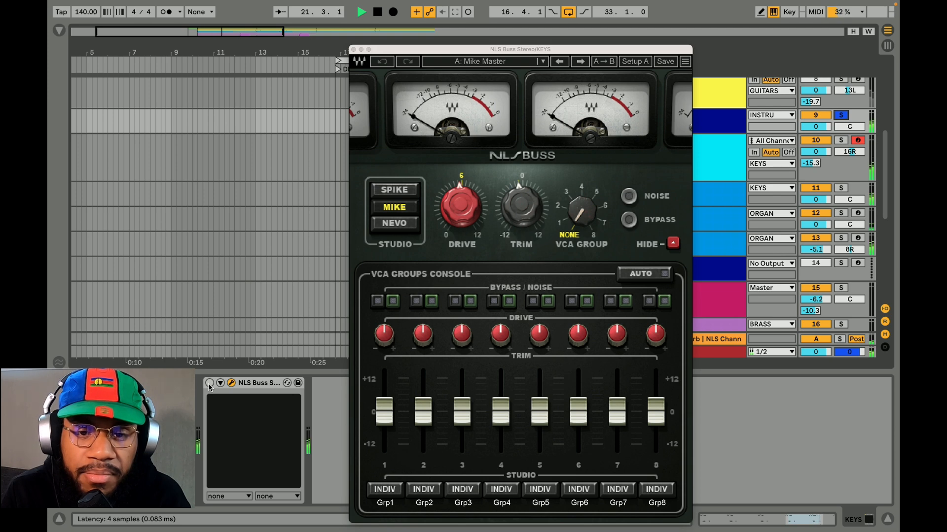
pyautogui.click(209, 383)
pyautogui.press('space')
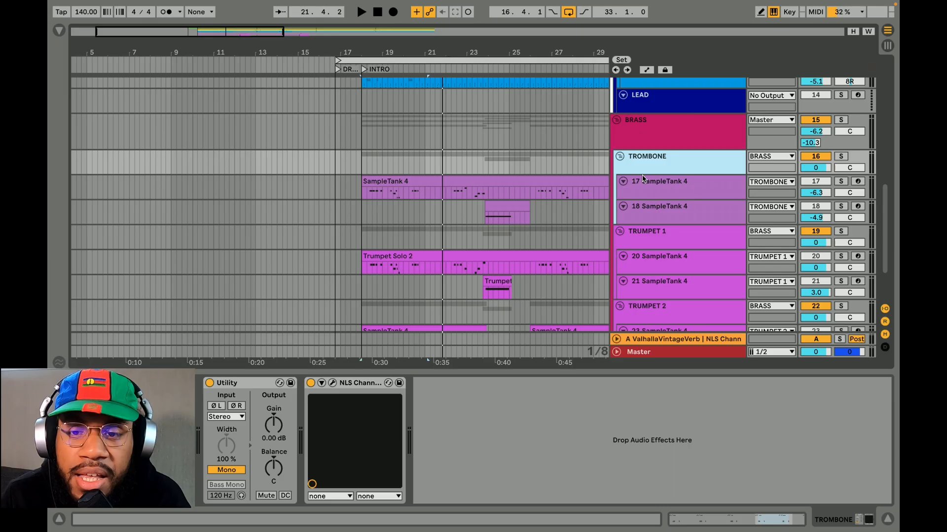
# Review the device chains of the TRUMPET 1 and TRUMPET 2 groups within BRASS
pyautogui.click(641, 230)
pyautogui.scroll(-3, 641, 229)
pyautogui.click(641, 232)
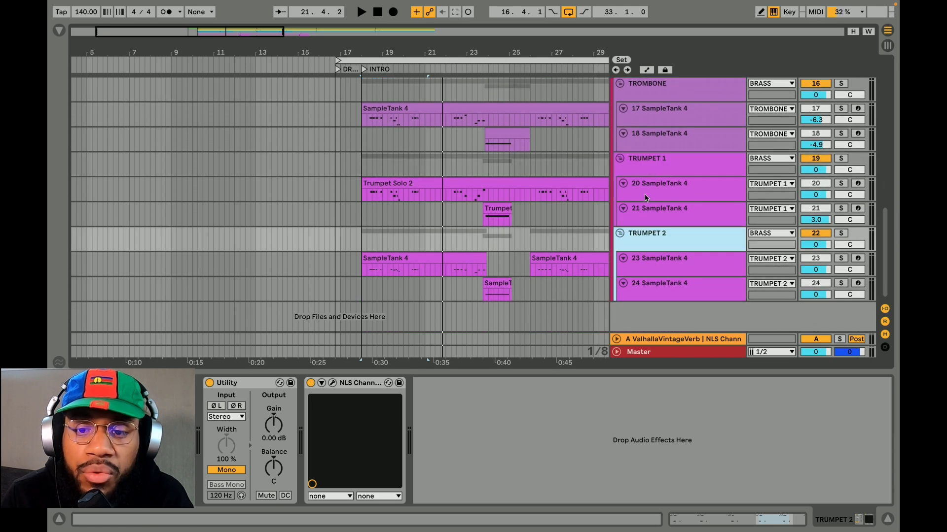
# Show the SampleTank 4 instrument on track 17 in the TROMBONE group
pyautogui.scroll(2, 651, 168)
pyautogui.click(651, 163)
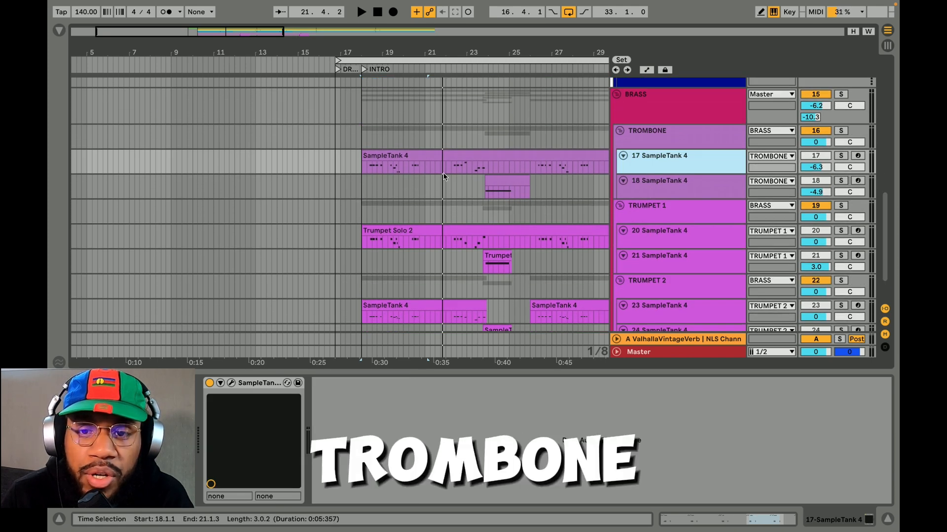
pyautogui.click(231, 383)
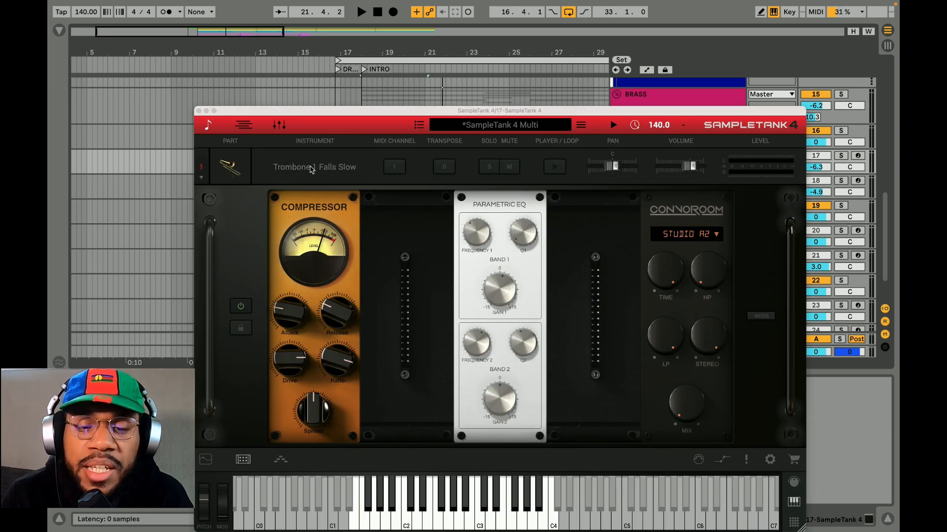
# Review the devices on the second trombone track and on the SampleTank tracks of TRUMPET 1 and TRUMPET 2
pyautogui.click(653, 183)
pyautogui.scroll(-2, 649, 209)
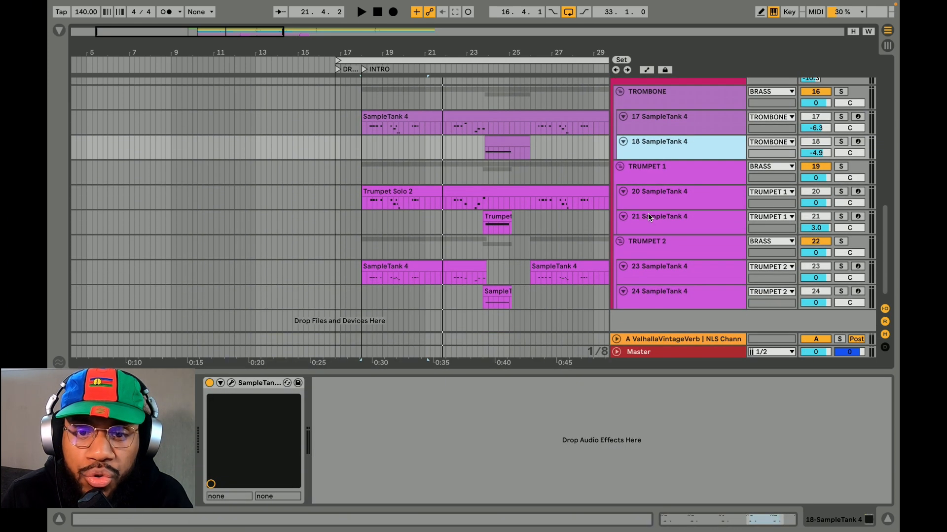
pyautogui.click(650, 197)
pyautogui.click(651, 231)
pyautogui.click(650, 280)
pyautogui.click(650, 294)
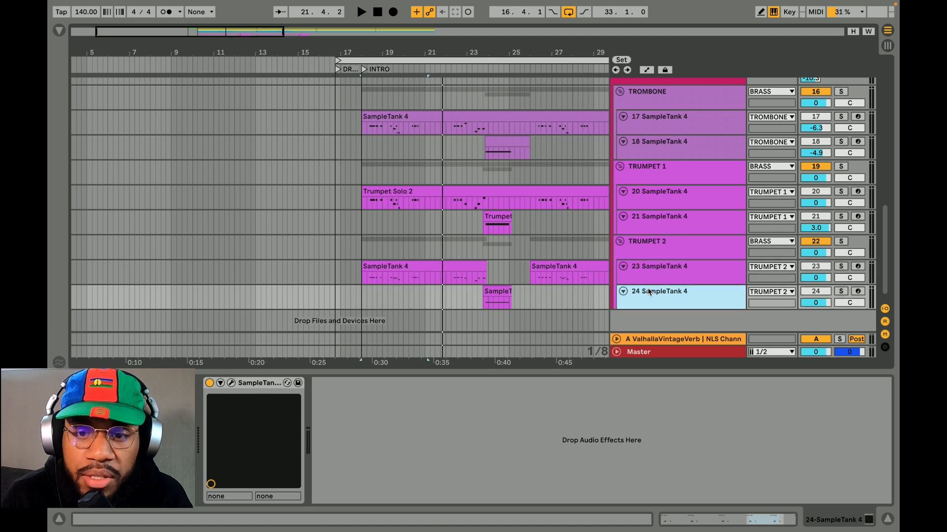
# Solo track 17 and play the trombone from 22.3.1, and point out the clip on track 18
pyautogui.click(497, 219)
pyautogui.click(498, 145)
pyautogui.press('space')
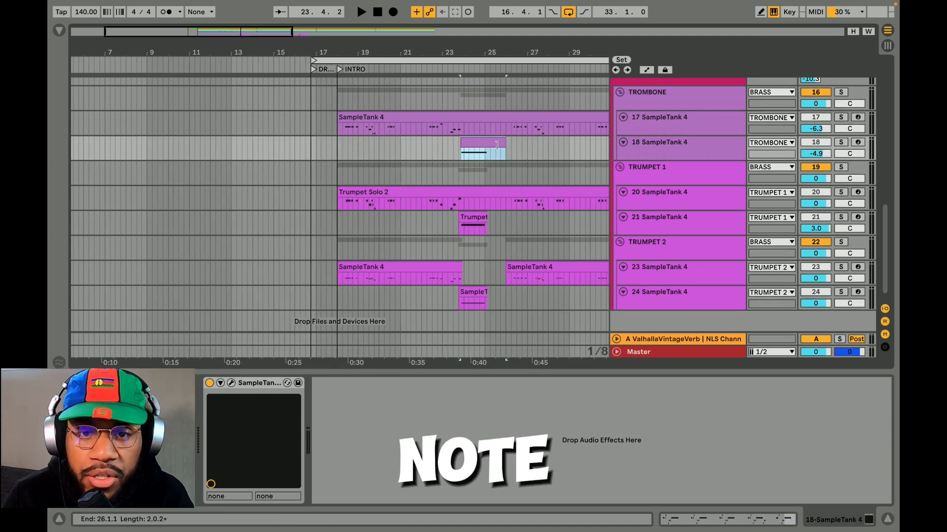
pyautogui.click(841, 142)
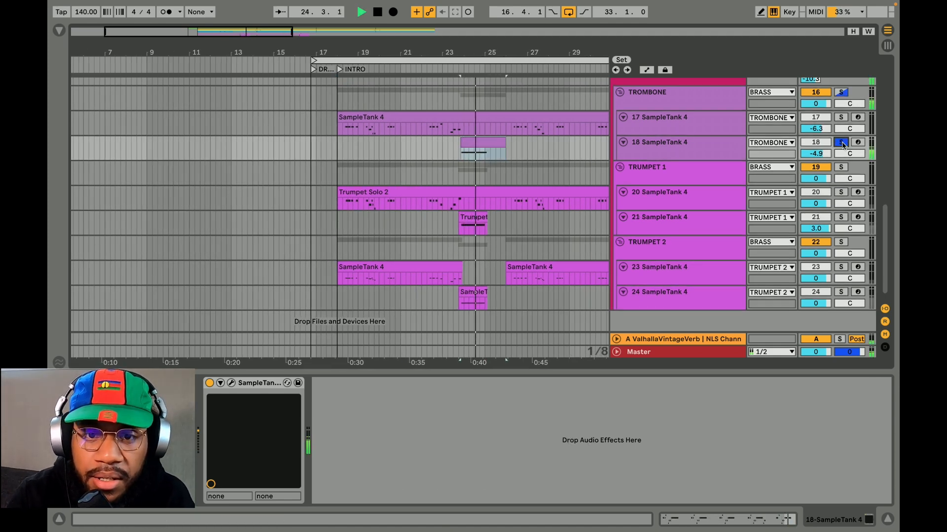
pyautogui.click(432, 129)
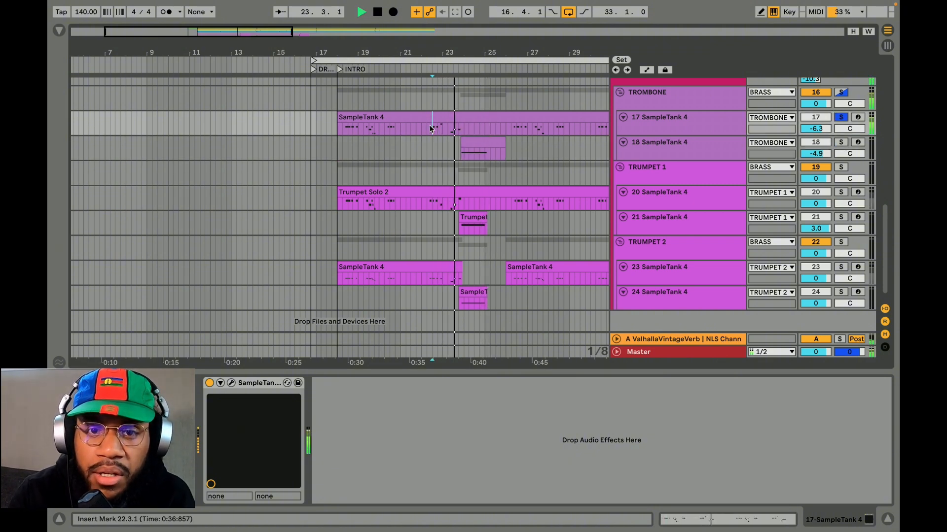
pyautogui.press('space')
pyautogui.click(485, 138)
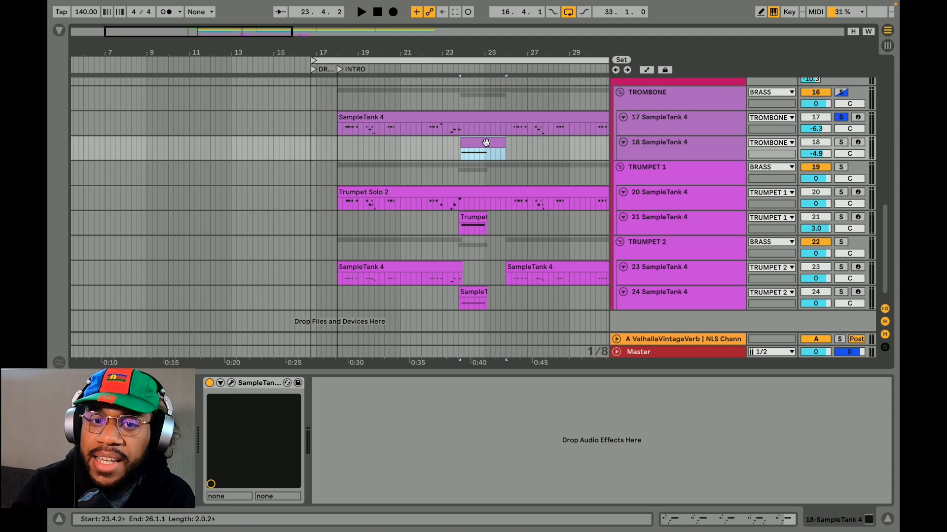
# Show the effects rack in track 17's SampleTank 4, moving its window for a clear view, and open NLS Channel on TRUMPET 1
pyautogui.click(232, 383)
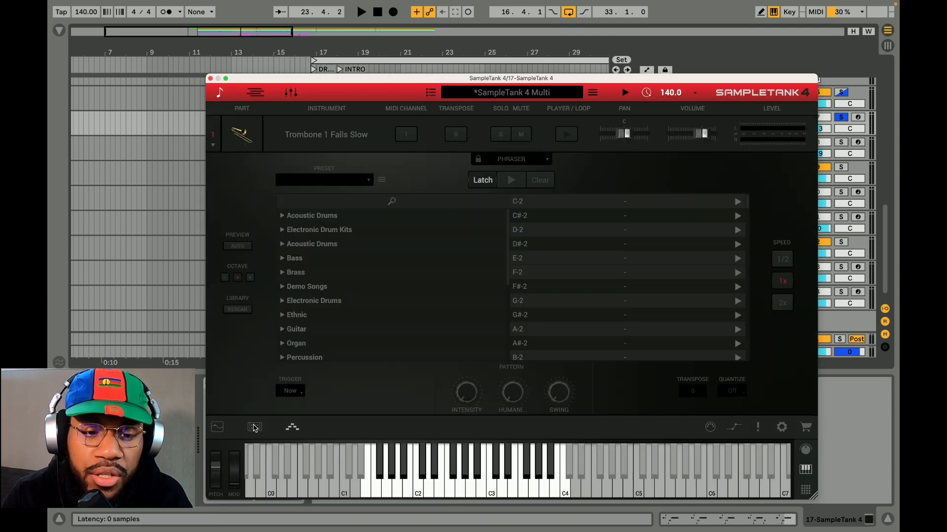
pyautogui.moveTo(486, 83); pyautogui.dragTo(503, 59)
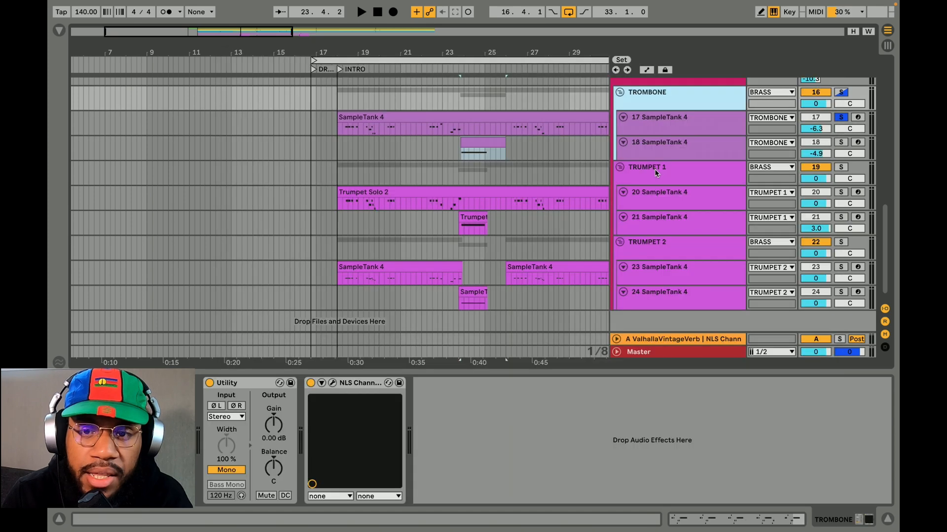
pyautogui.click(641, 165)
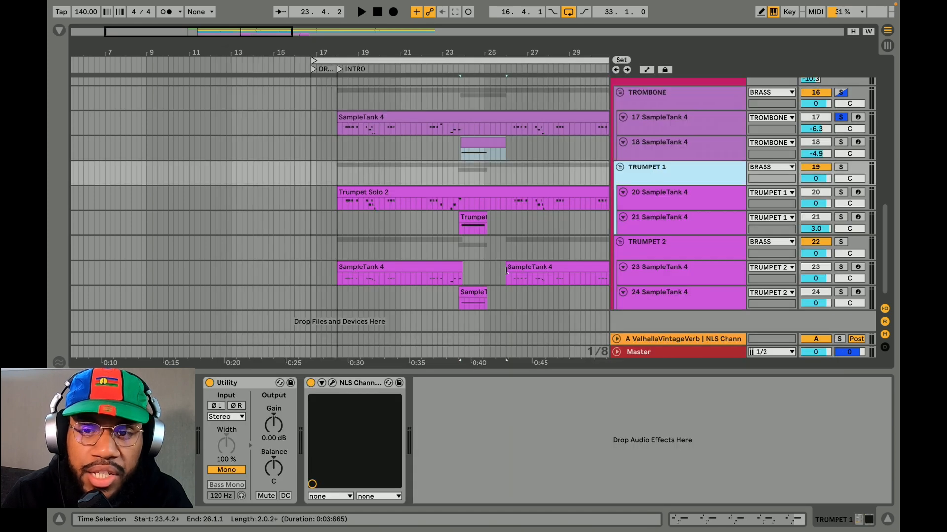
pyautogui.click(332, 383)
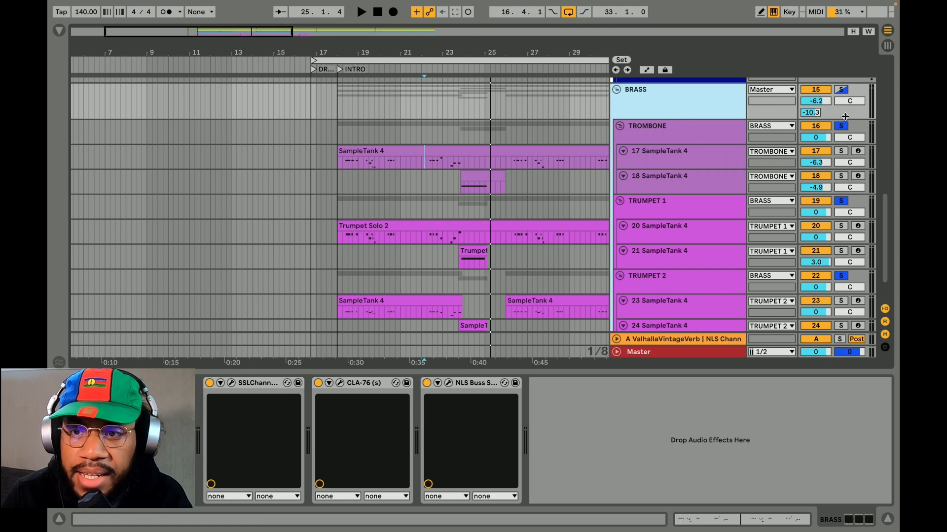
# Show the SSLChannel, CLA-76 and NLS Buss settings on the BRASS group
pyautogui.click(643, 340)
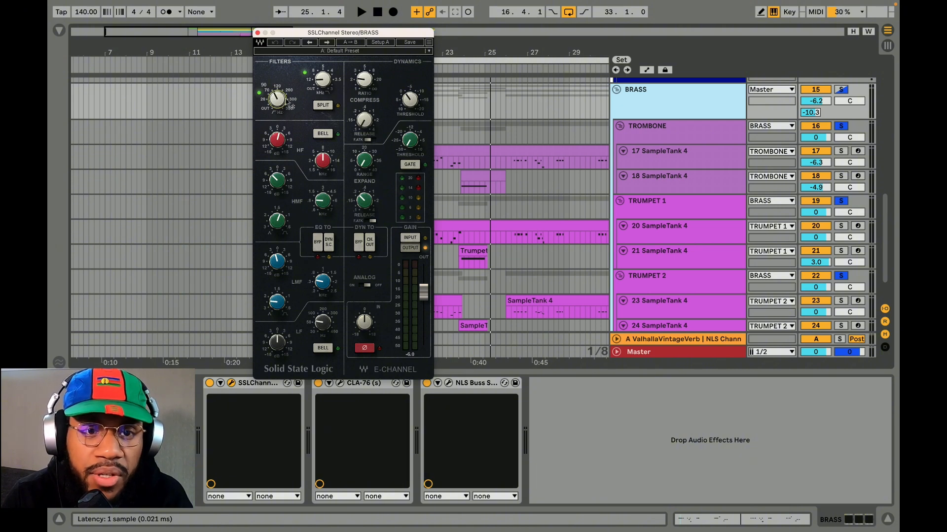
pyautogui.moveTo(322, 84); pyautogui.dragTo(323, 85)
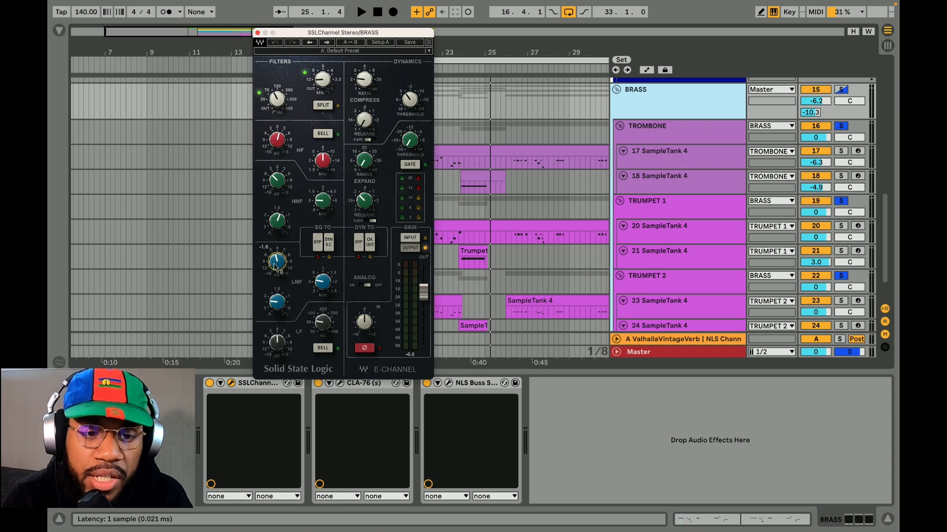
pyautogui.click(339, 383)
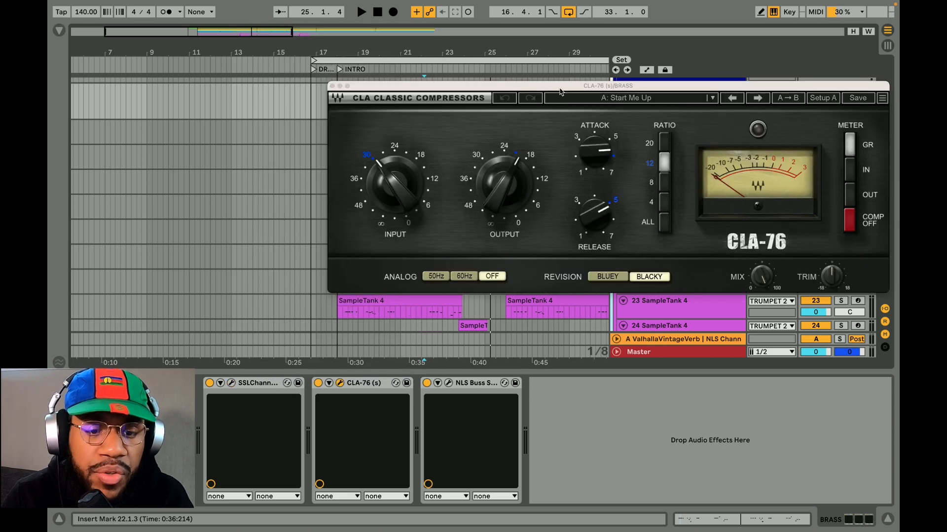
pyautogui.click(448, 383)
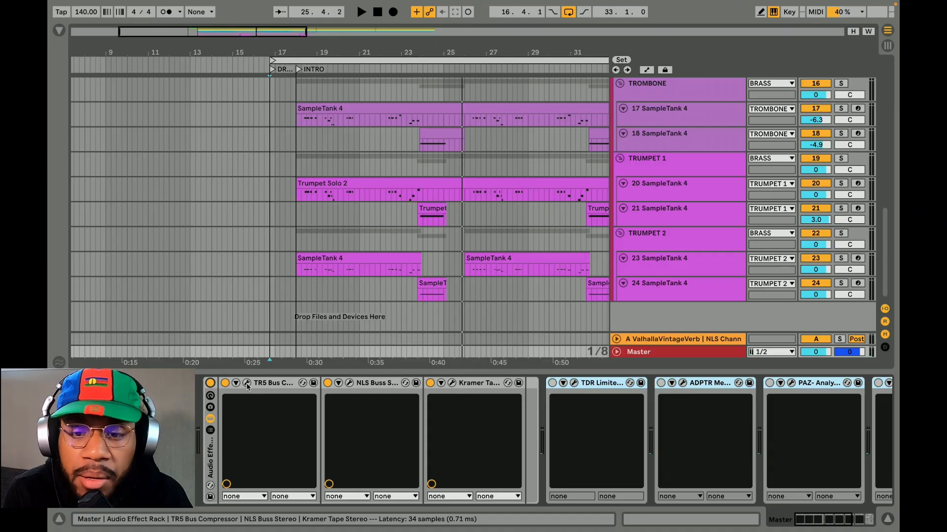
# Show the TR5 Bus Compressor, NLS Buss and Kramer Tape settings on the Master track, moving windows for a clear view
pyautogui.click(246, 383)
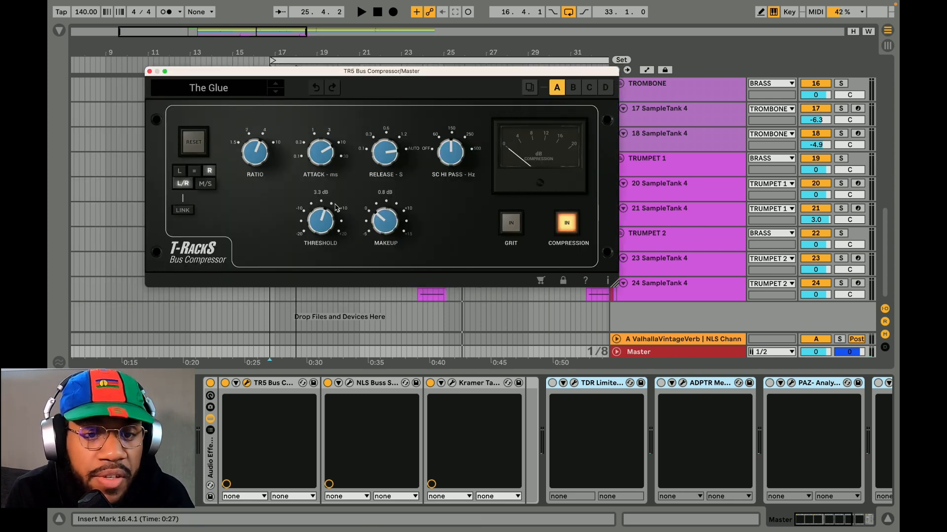
pyautogui.click(349, 383)
pyautogui.moveTo(429, 60); pyautogui.dragTo(489, 30)
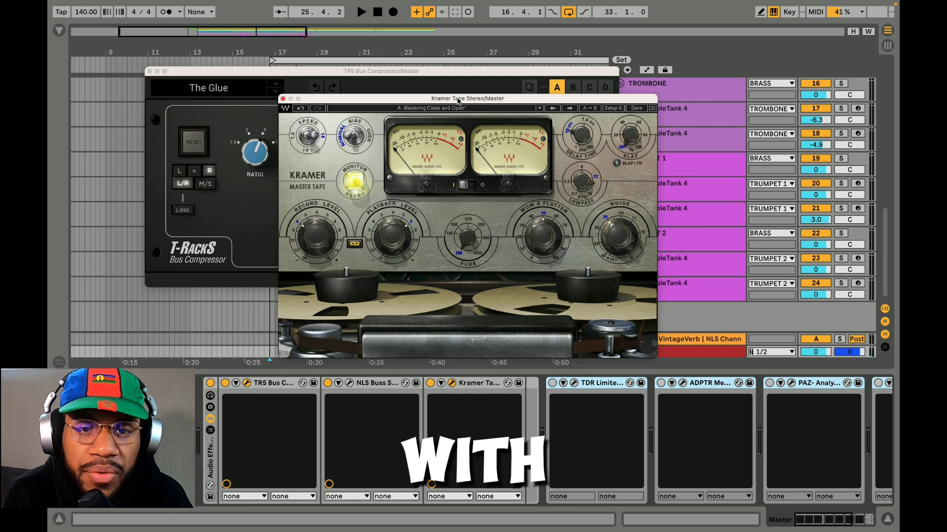
pyautogui.moveTo(469, 99); pyautogui.dragTo(519, 49)
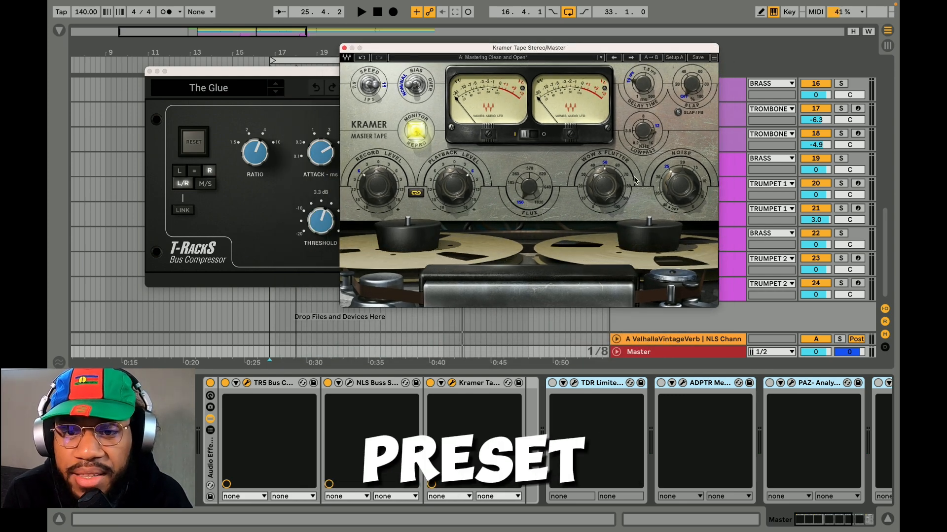
pyautogui.moveTo(679, 182)
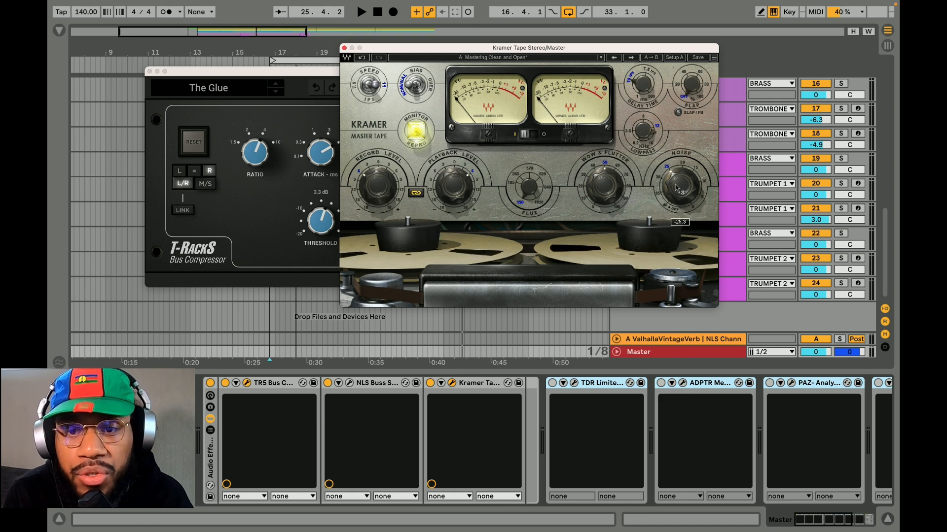
# Enable the selected limiter and metering devices on the Master track, and show the TDR Limiter 6 GE settings
pyautogui.hscroll(5, 453, 421)
pyautogui.click(341, 383)
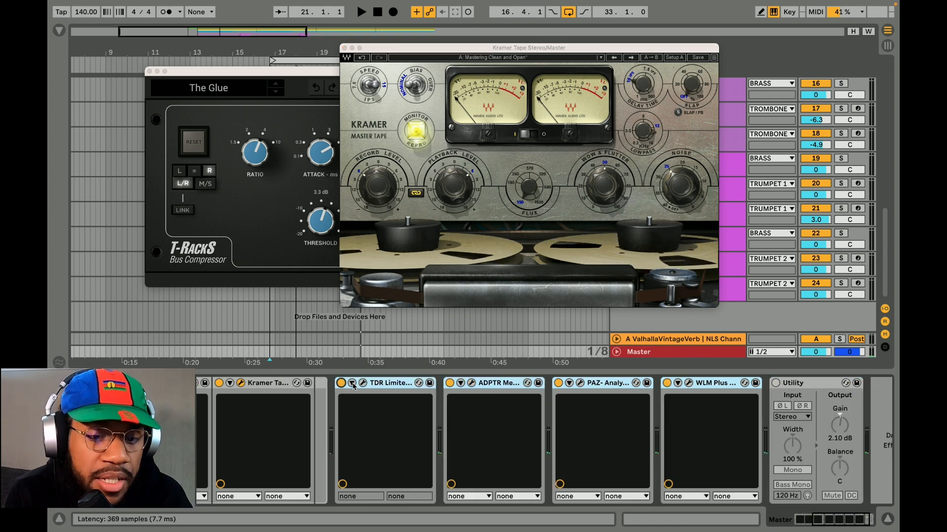
pyautogui.click(362, 384)
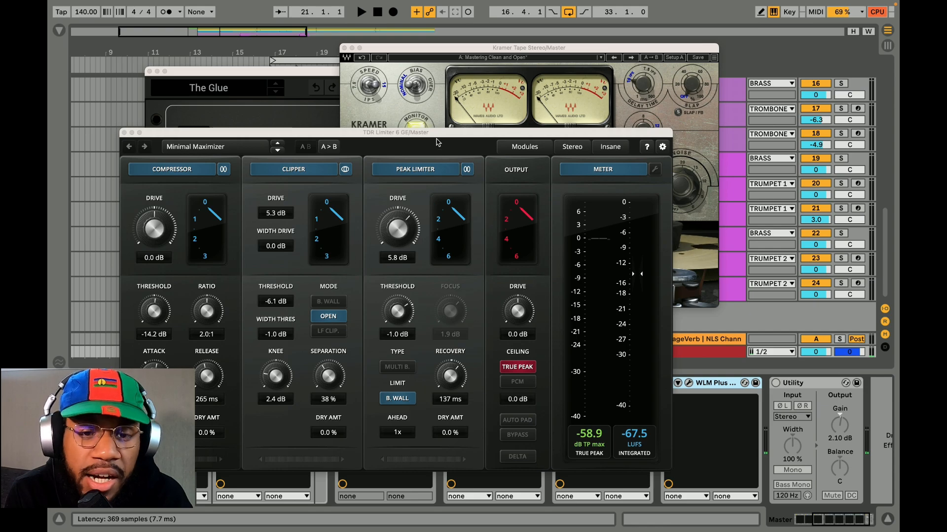
pyautogui.moveTo(436, 140); pyautogui.dragTo(417, 37)
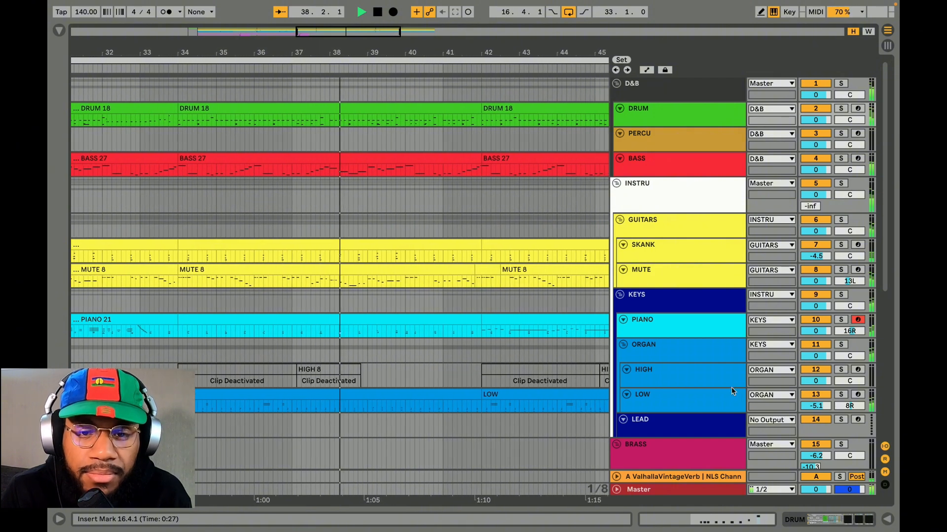
# Loop 16 bars of the arrangement from bar 34, covering the last two DRUM 18 clips
pyautogui.click(324, 106)
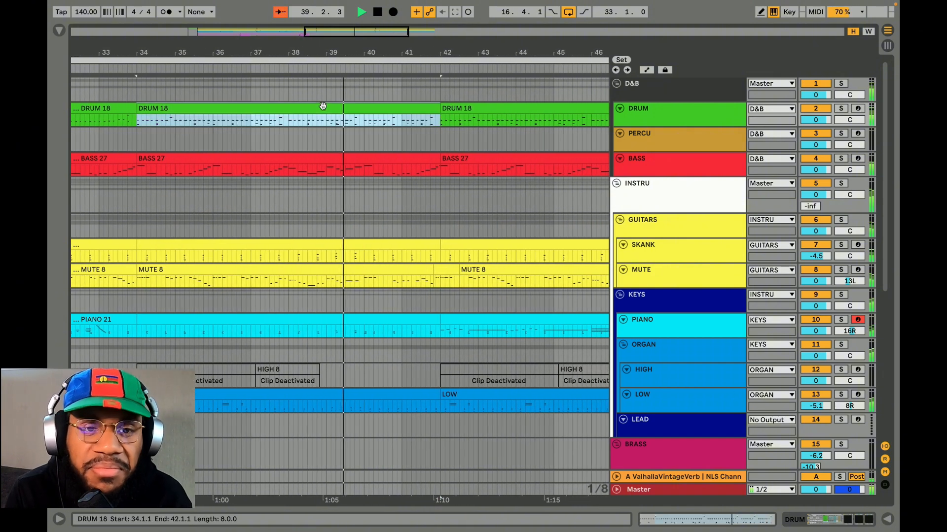
pyautogui.scroll(-5, 323, 106)
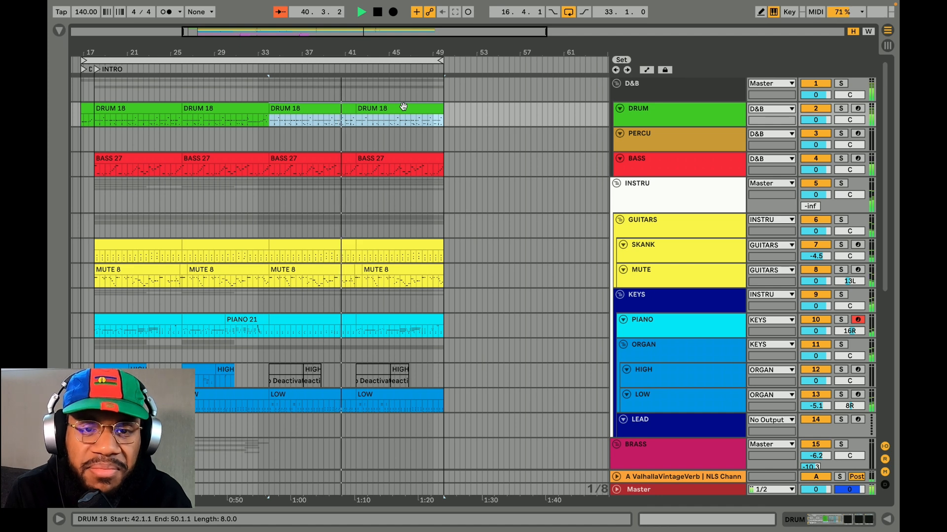
pyautogui.hotkey('ctrl', 'l')
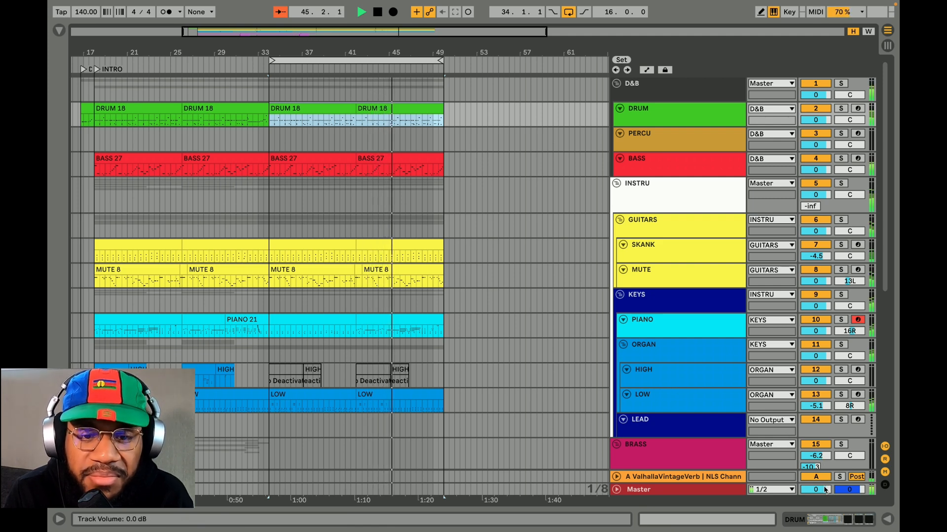
# Lower the Master track volume to -0.1 dB during playback
pyautogui.moveTo(815, 490); pyautogui.dragTo(815, 491)
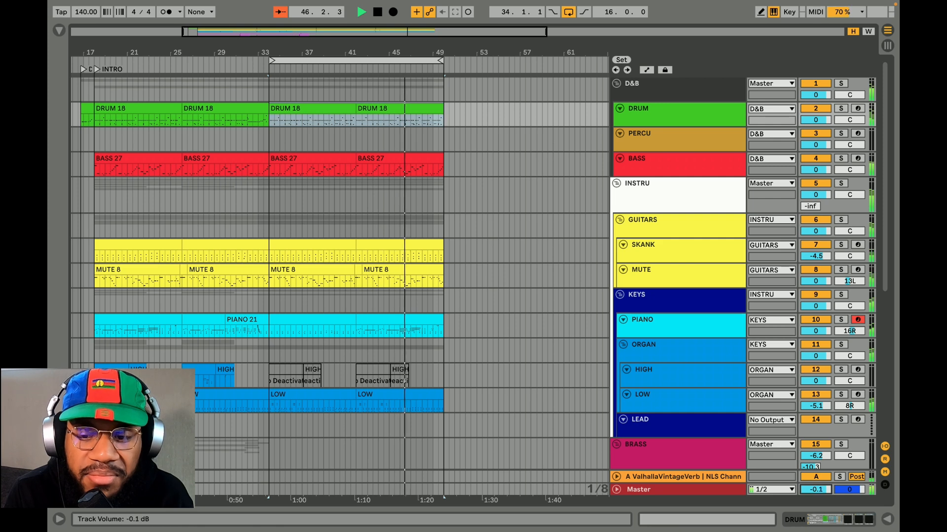